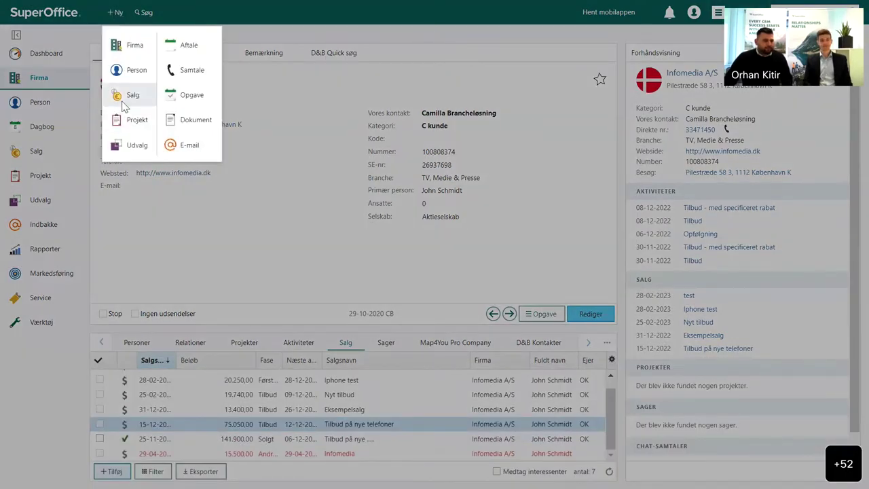
# Create a new sale for Infomedia A/S and name it "Tilbud på nye telefoner".
pyautogui.click(122, 106)
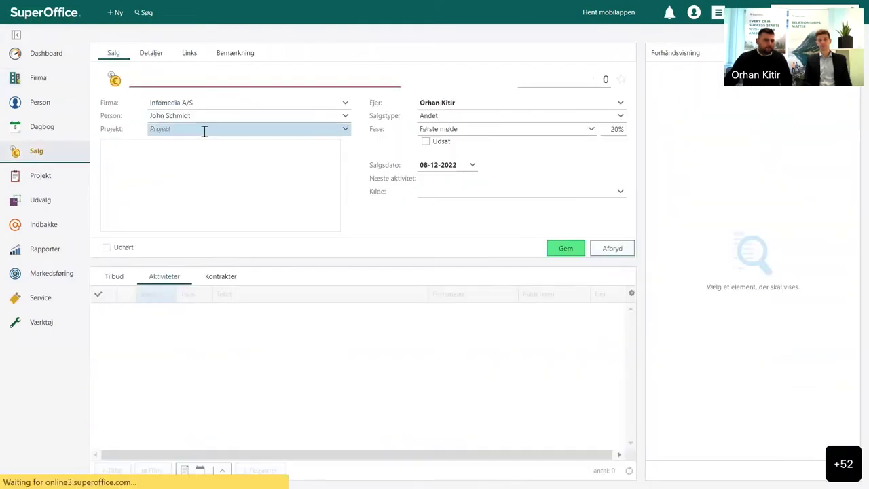
pyautogui.click(225, 84)
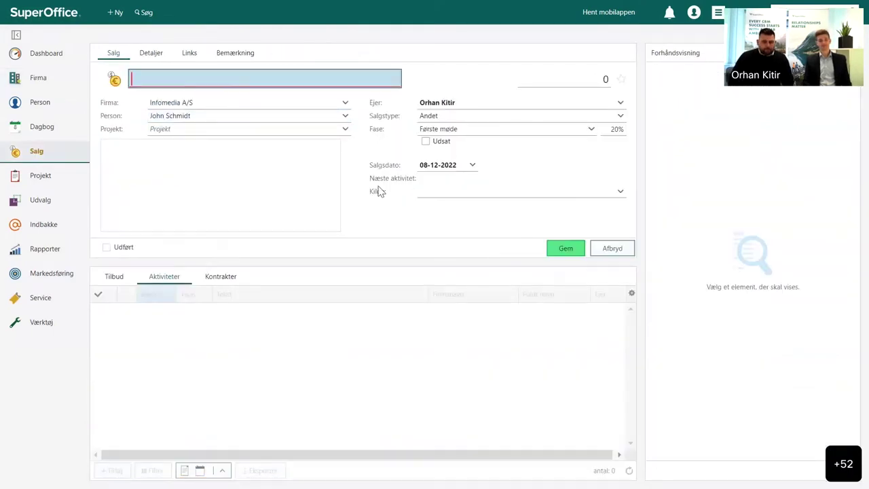
pyautogui.write('Tilbud på ')
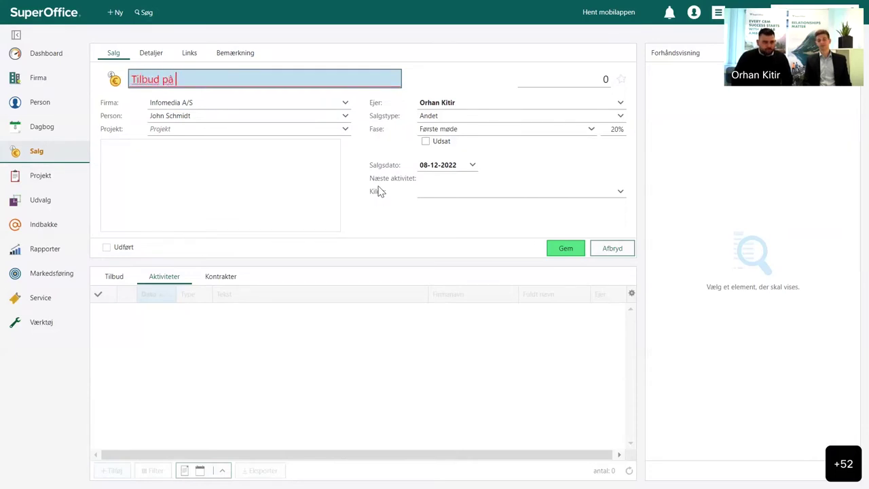
pyautogui.write('nye telefoner')
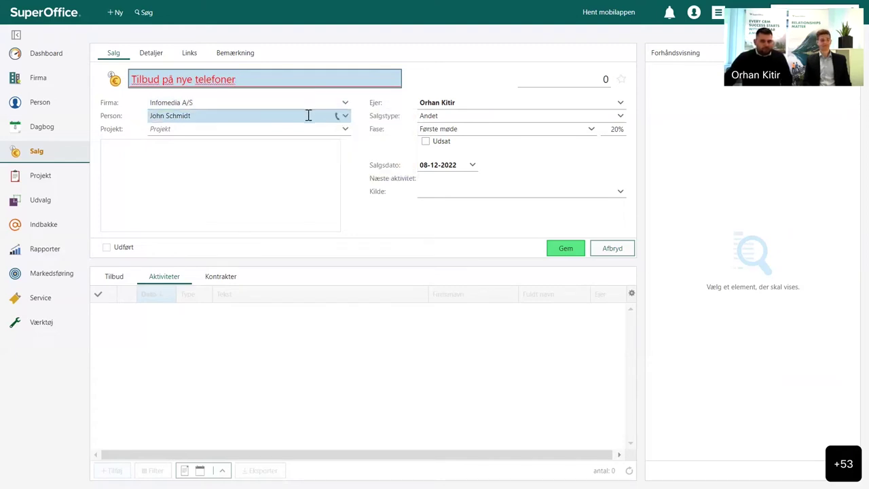
pyautogui.moveTo(308, 115)
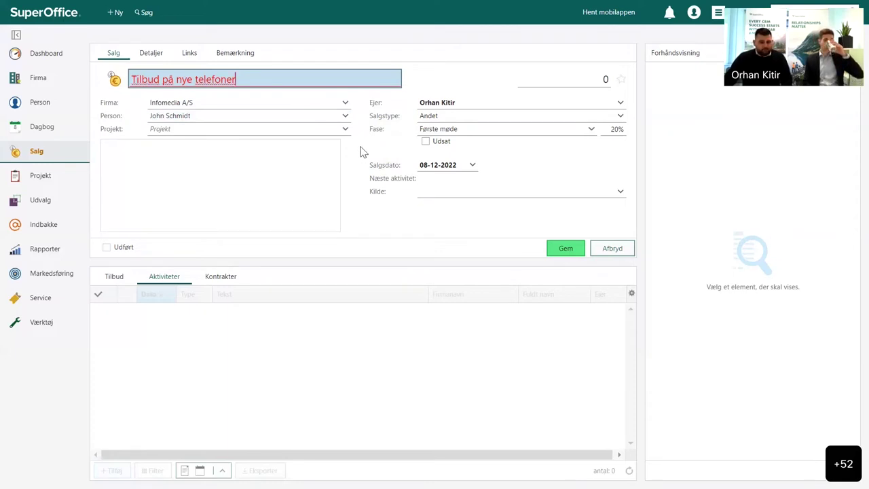
pyautogui.click(302, 157)
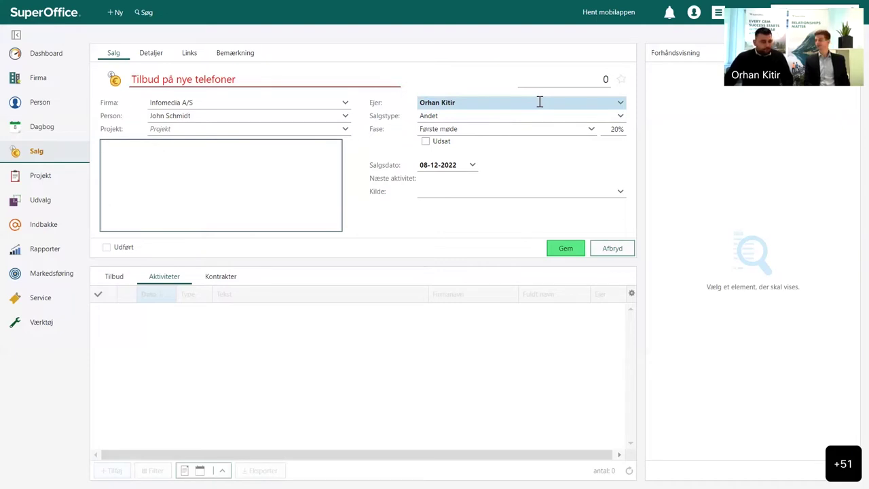
# Set the sale type to "Krydssalg til eksisterende kunde" and the sale's stage to "Tilbud".
pyautogui.moveTo(540, 102)
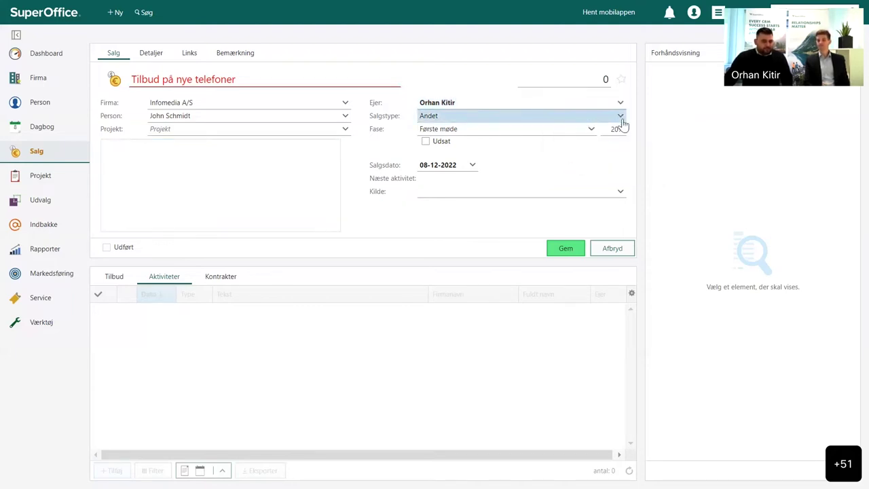
pyautogui.click(623, 123)
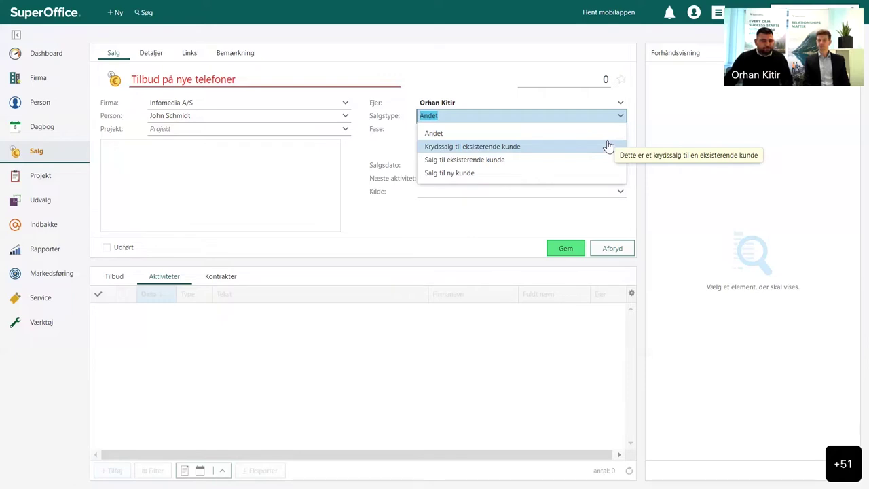
pyautogui.click(609, 146)
pyautogui.click(589, 135)
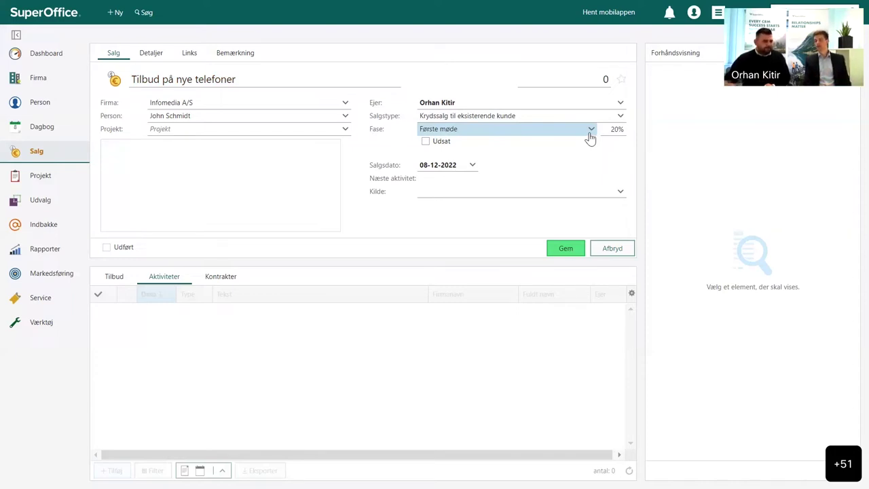
pyautogui.click(493, 130)
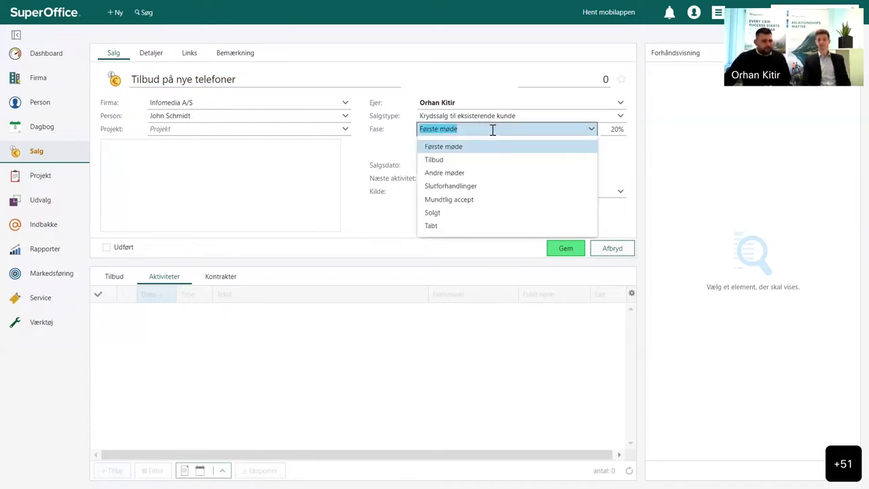
pyautogui.click(463, 163)
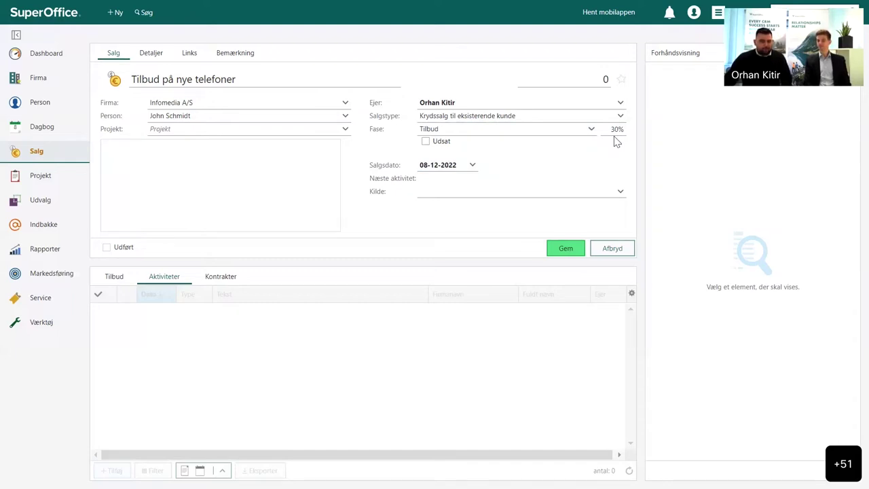
# Set the sale date to 22-12-2022 and the sale's source to "Aktivt salg".
pyautogui.click(472, 167)
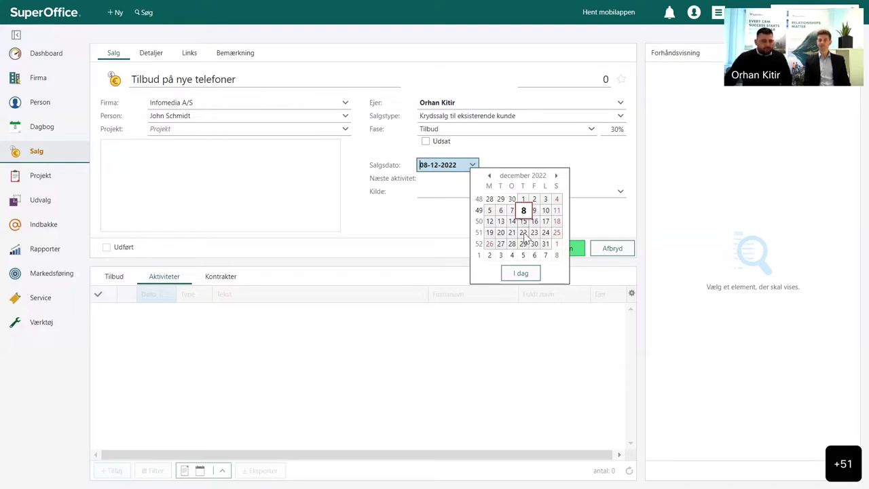
pyautogui.click(523, 233)
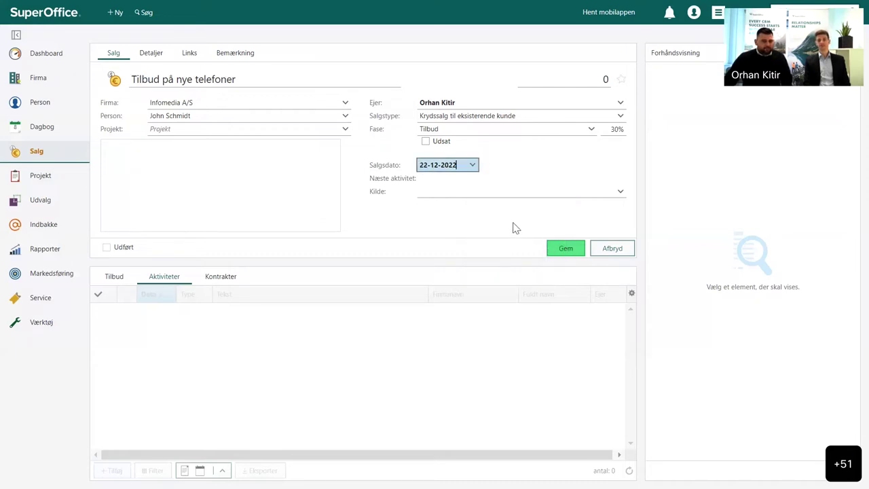
pyautogui.click(622, 195)
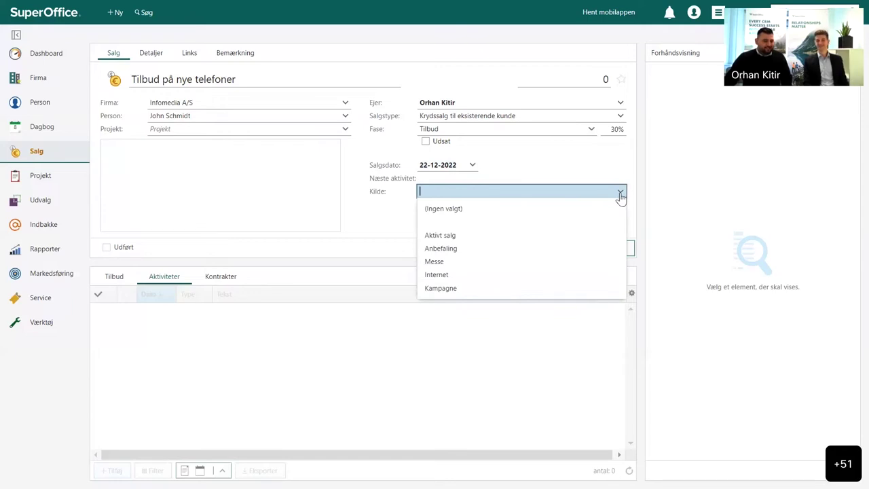
pyautogui.click(545, 238)
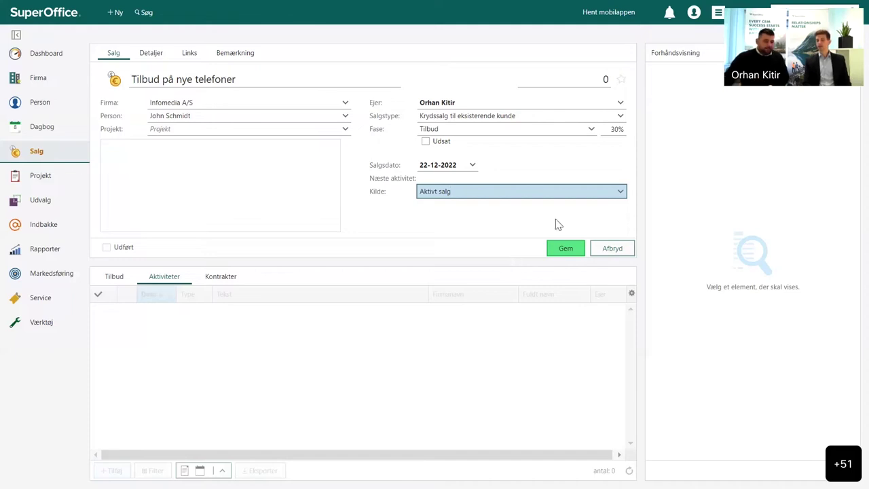
pyautogui.click(633, 191)
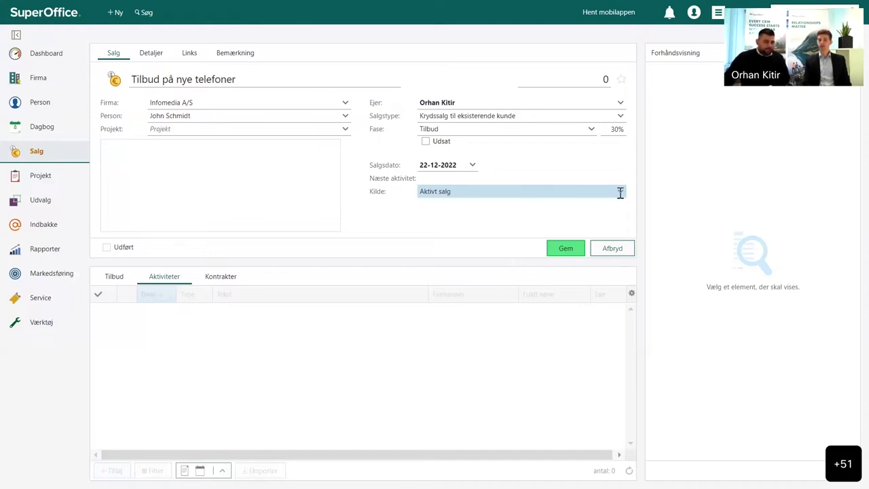
pyautogui.click(619, 191)
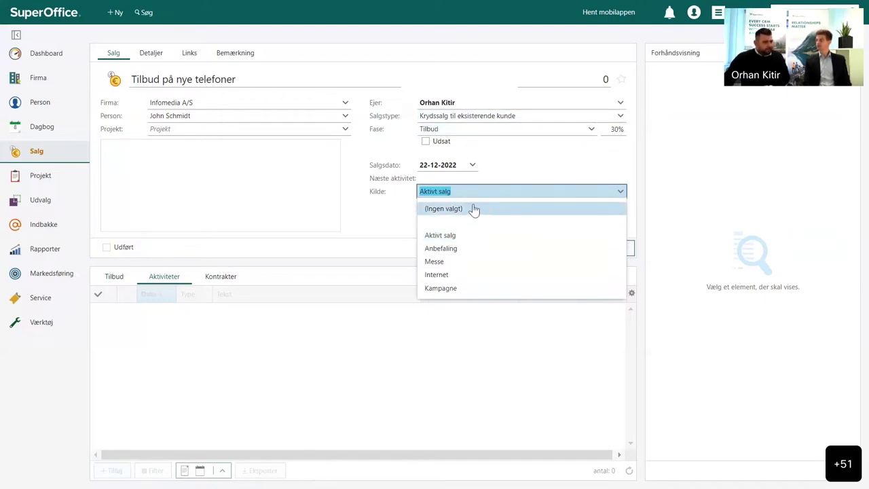
pyautogui.click(388, 225)
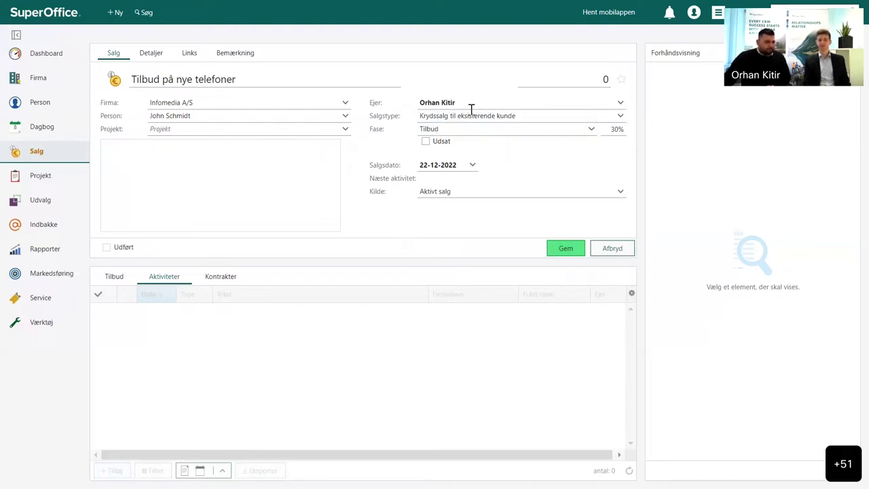
# Save the sale and create a new quote for it.
pyautogui.click(561, 249)
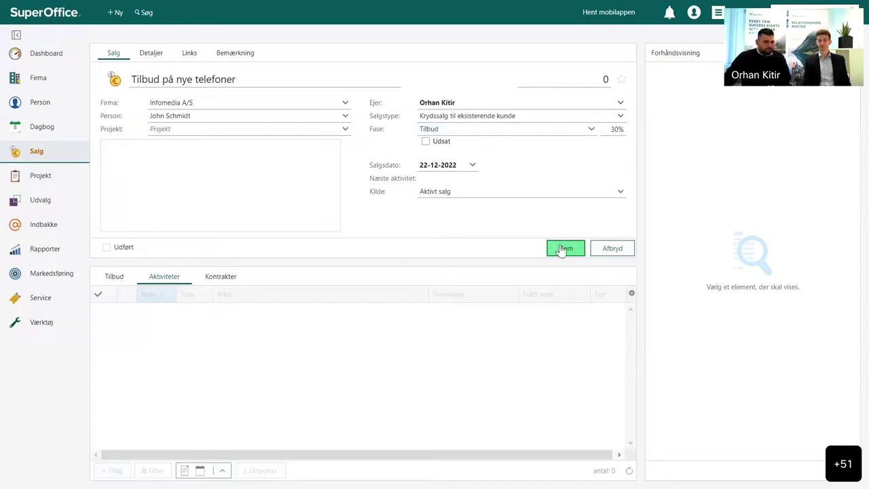
pyautogui.click(117, 278)
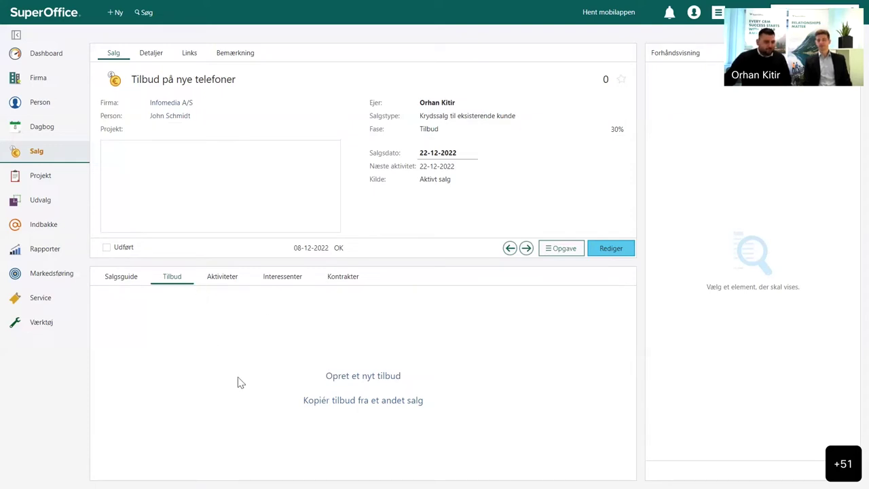
pyautogui.click(378, 377)
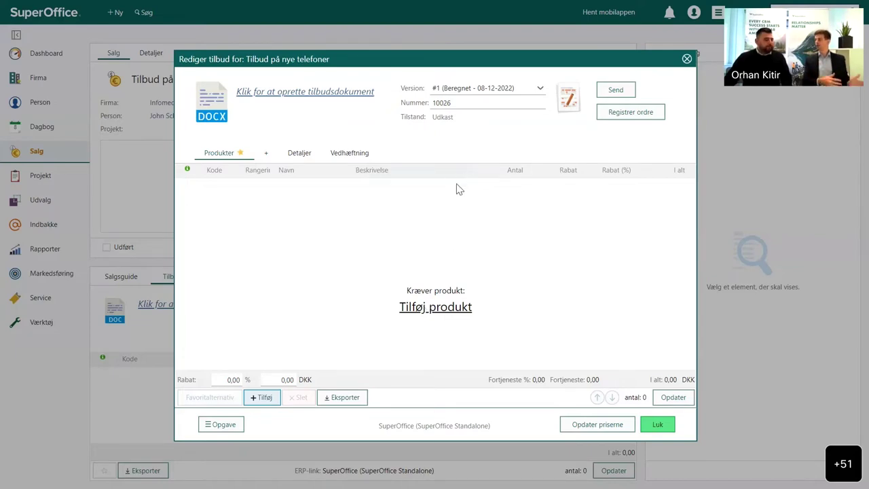
# Add a product to the quote: choose "Standardprisliste", search for "iphon" and pick the Iphone 14 Pro.
pyautogui.click(451, 309)
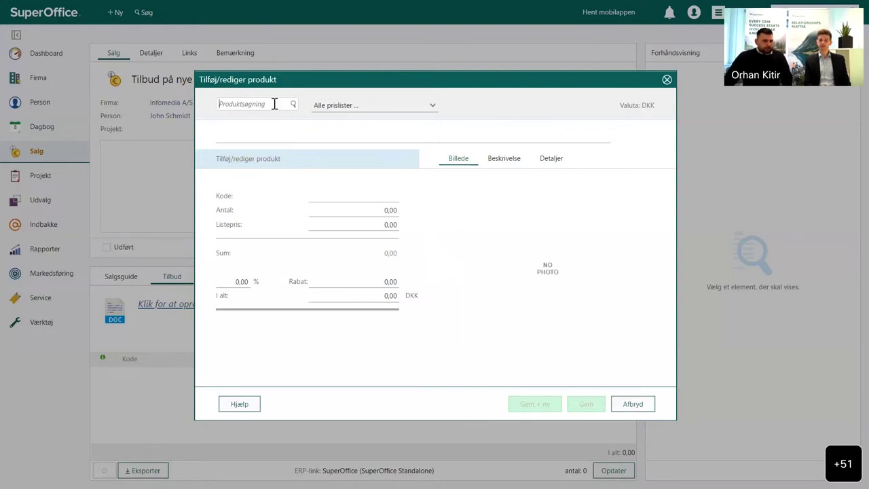
pyautogui.click(338, 105)
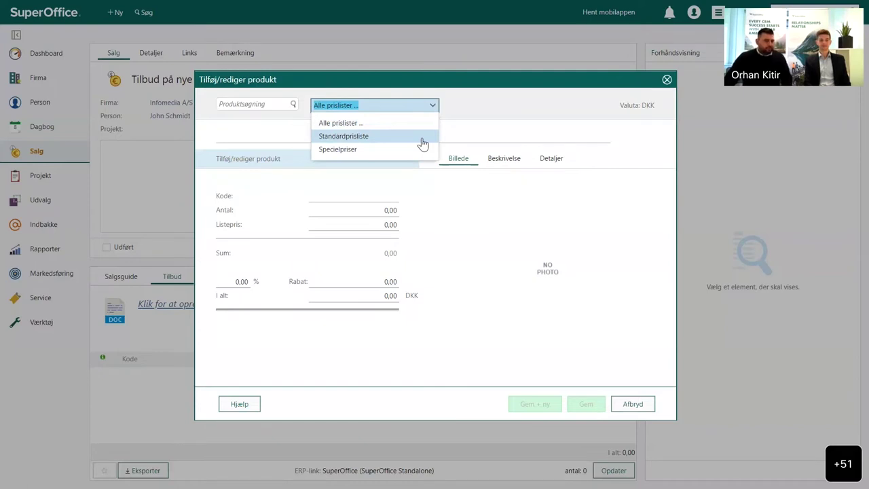
pyautogui.click(422, 137)
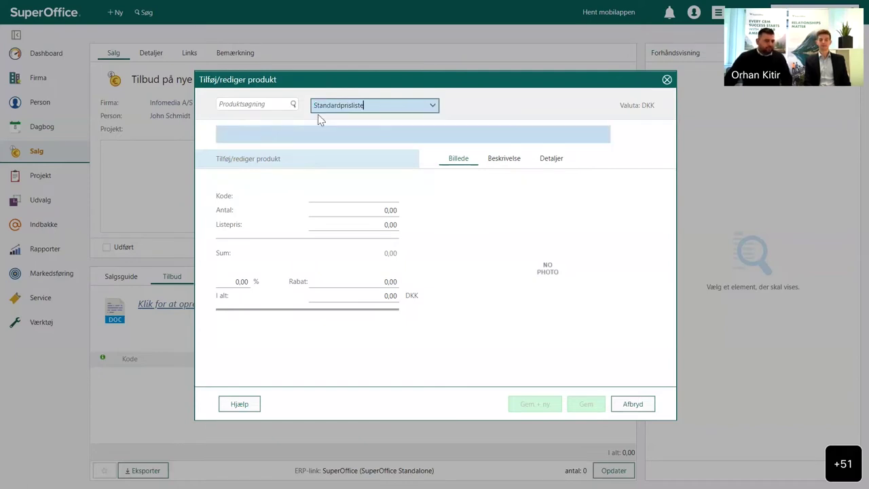
pyautogui.click(265, 101)
pyautogui.write('iphon')
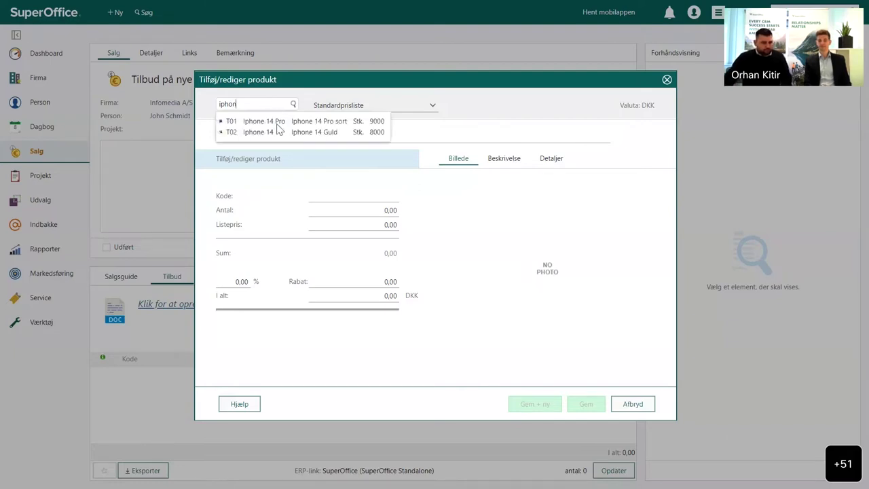
pyautogui.click(331, 124)
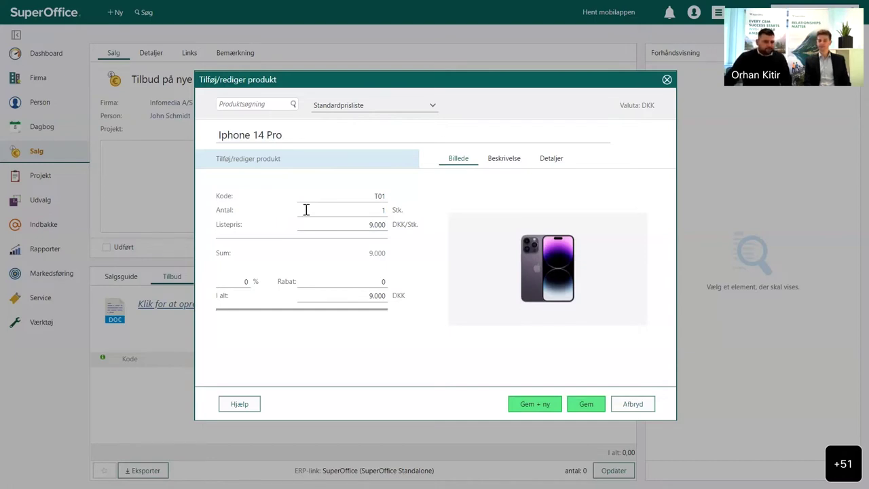
# Set the quantity of the Iphone 14 Pro to 5.
pyautogui.click(338, 210)
pyautogui.write('5')
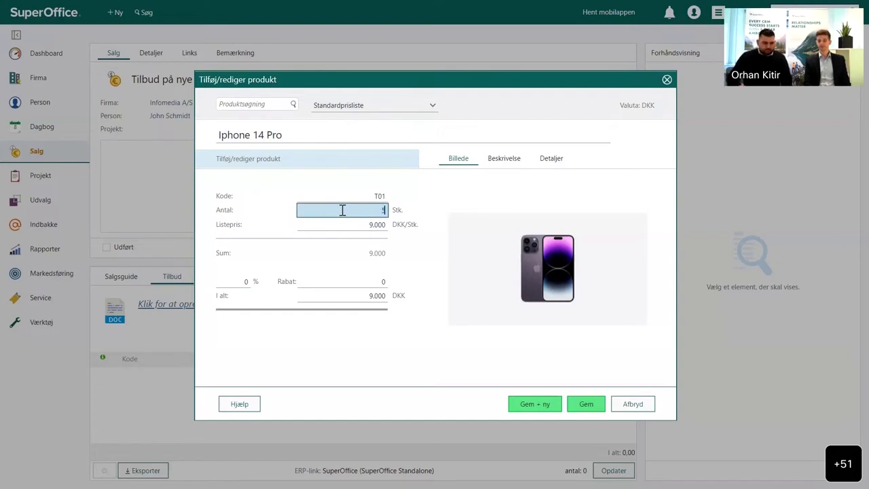
pyautogui.press('Tab')
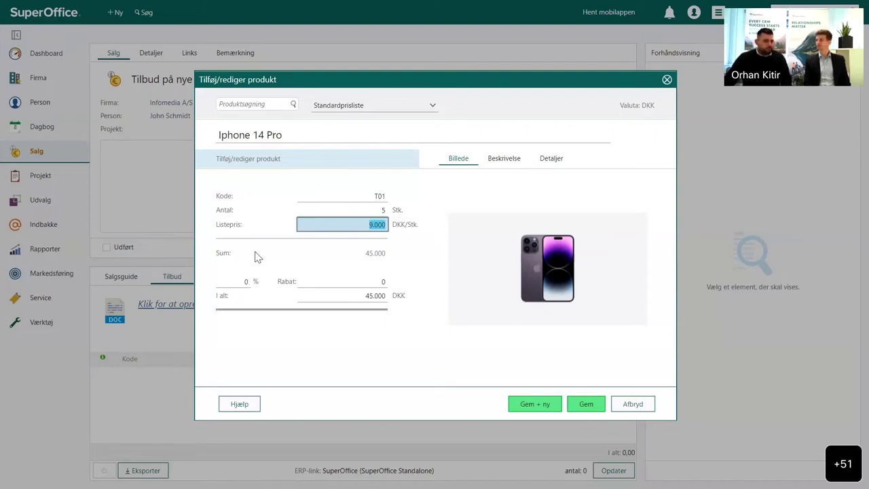
# Set the discount percentage on the Iphone 14 Pro line to 5 %.
pyautogui.click(237, 282)
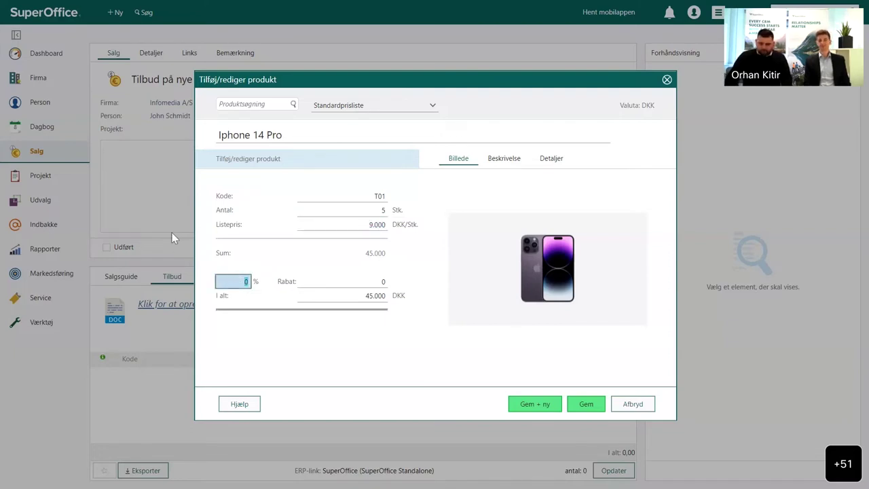
pyautogui.write('5')
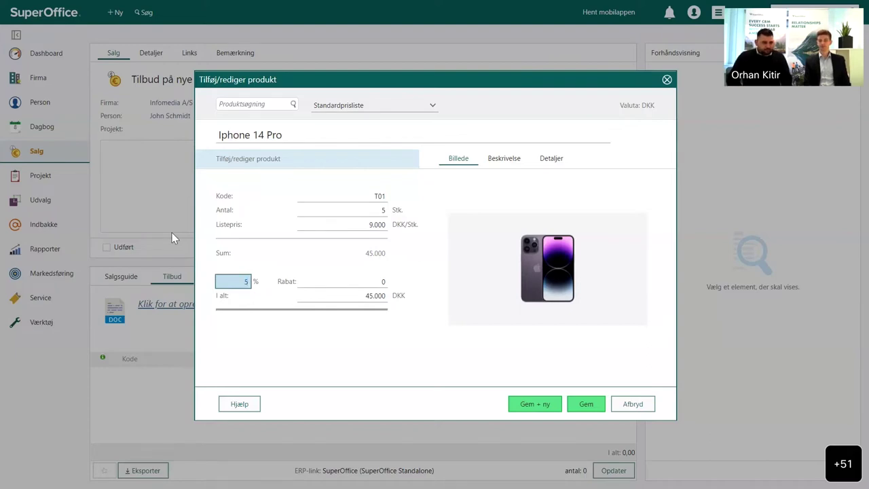
pyautogui.press('Tab')
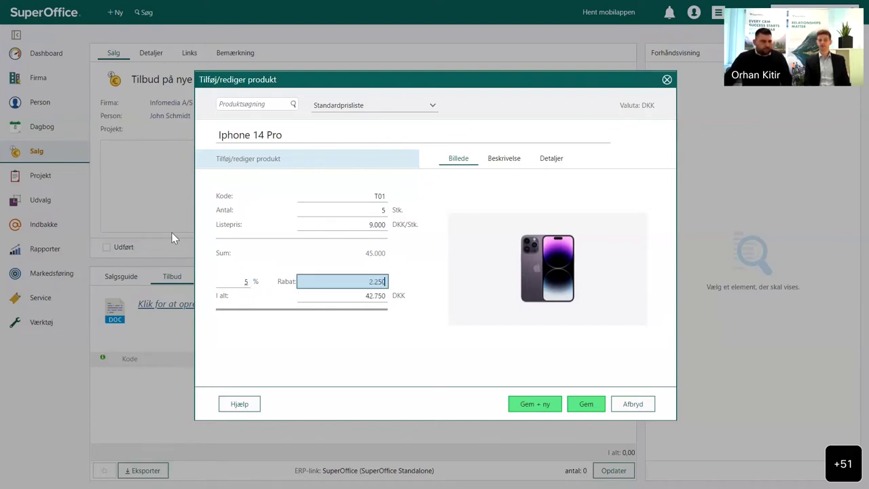
# Set the discount amount on the Iphone 14 Pro line to 2.500 DKK.
pyautogui.click(345, 291)
pyautogui.click(348, 282)
pyautogui.doubleClick(348, 282)
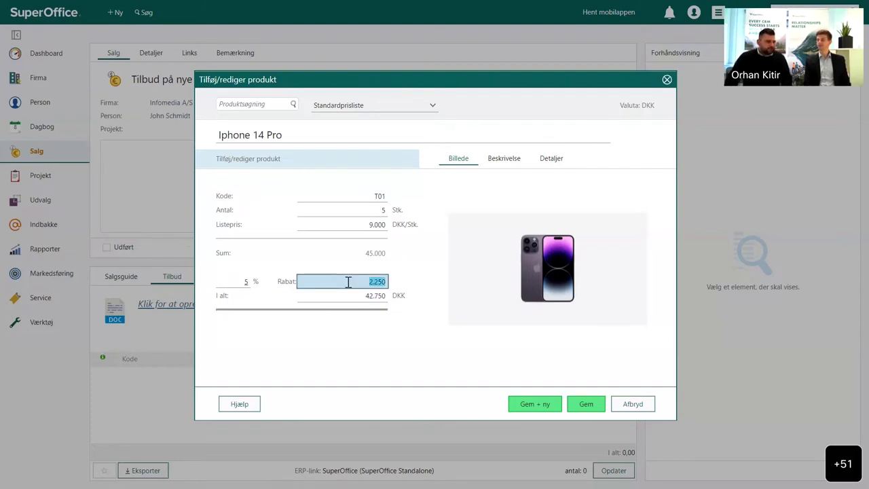
pyautogui.write('3')
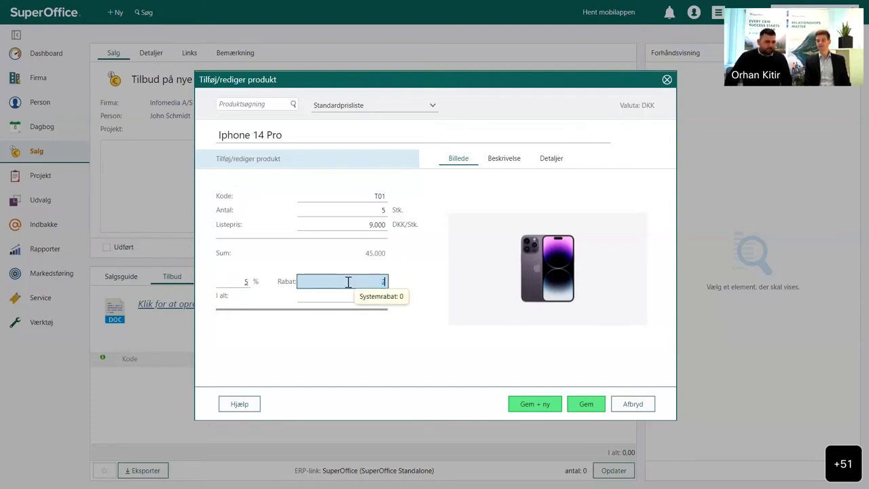
pyautogui.write('500')
pyautogui.press('Tab')
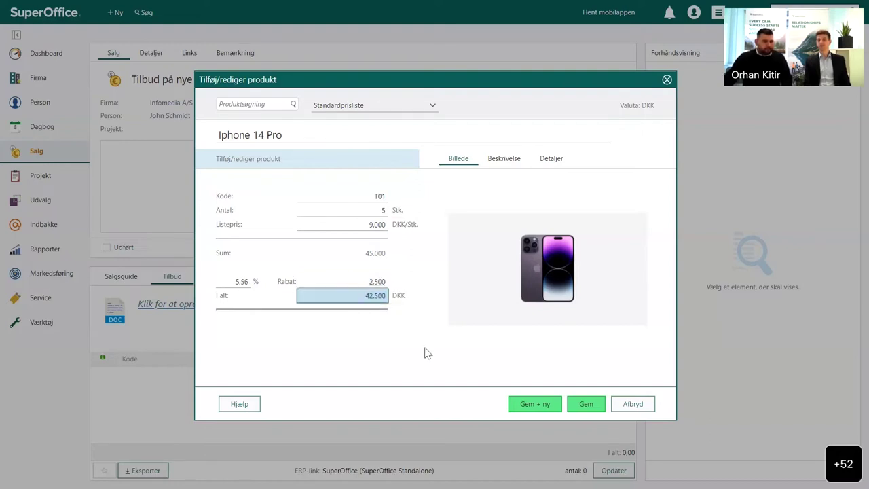
# Check the Iphone 14 Pro's description and cost details, save the line and start another new product line.
pyautogui.click(516, 164)
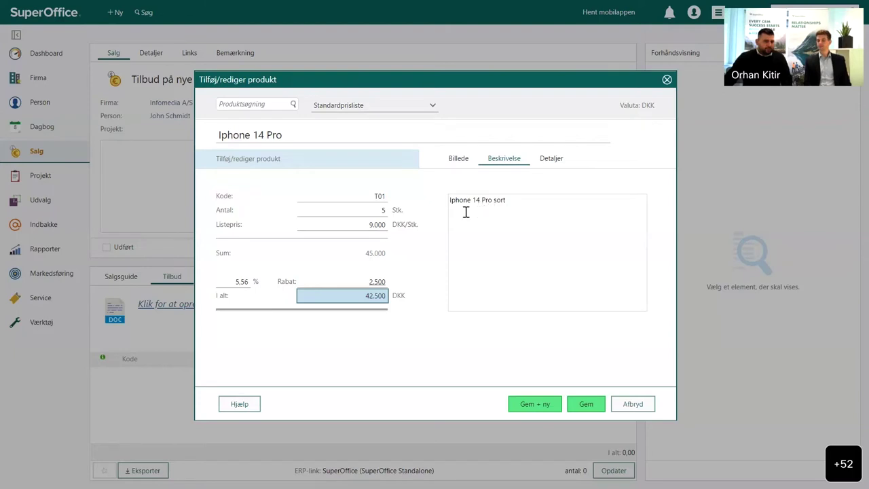
pyautogui.click(547, 163)
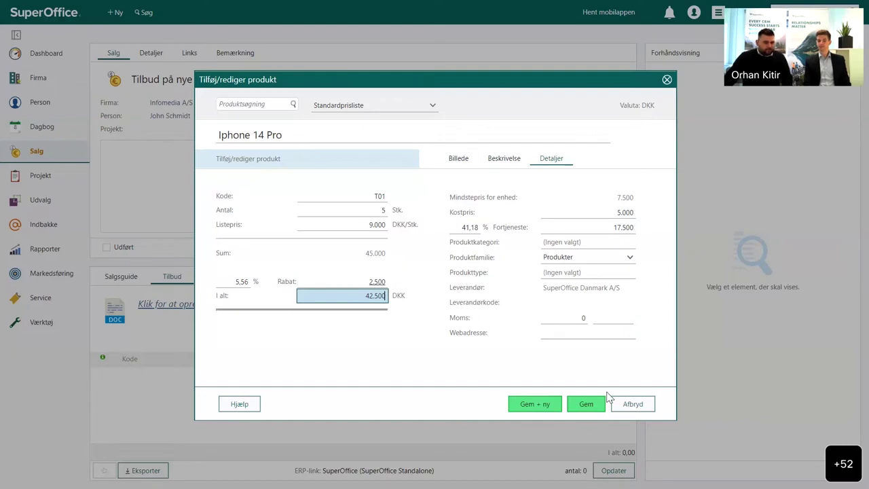
pyautogui.click(535, 404)
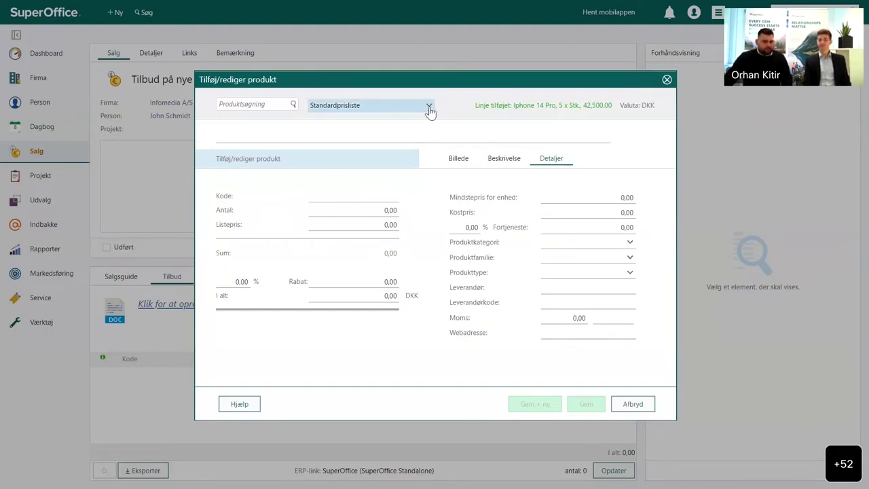
# Choose "Alle prislister ...", search for "iphone" and pick the Iphone 14 Guld from "Specielpriser".
pyautogui.click(429, 108)
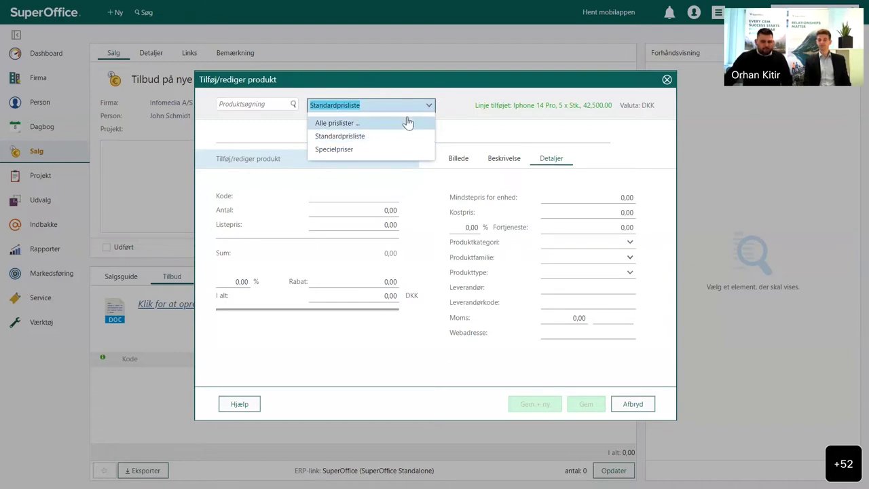
pyautogui.click(408, 122)
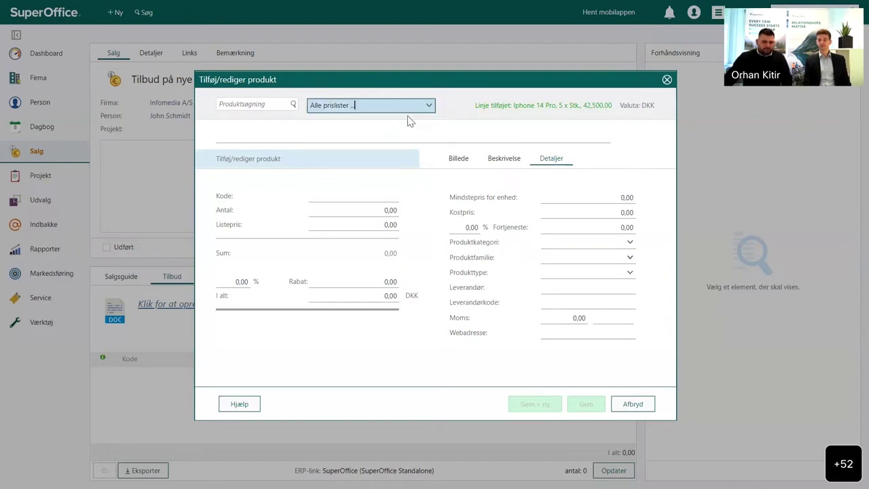
pyautogui.click(257, 102)
pyautogui.write('iphon')
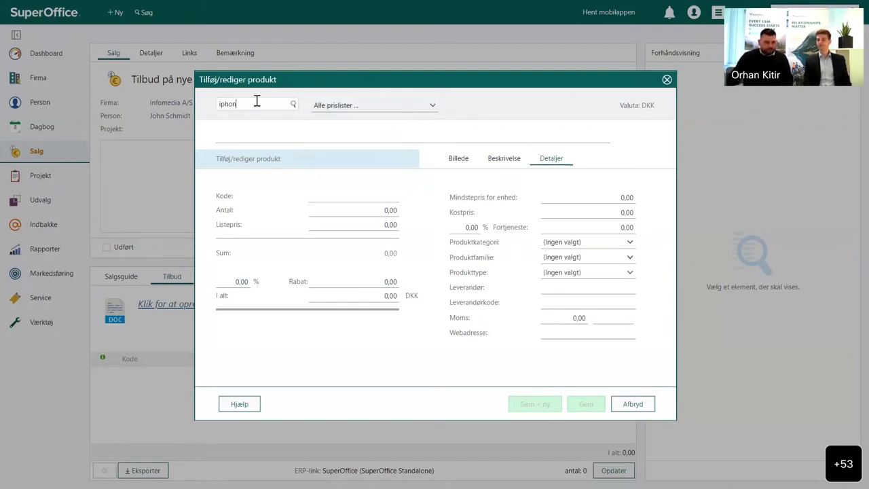
pyautogui.write('e')
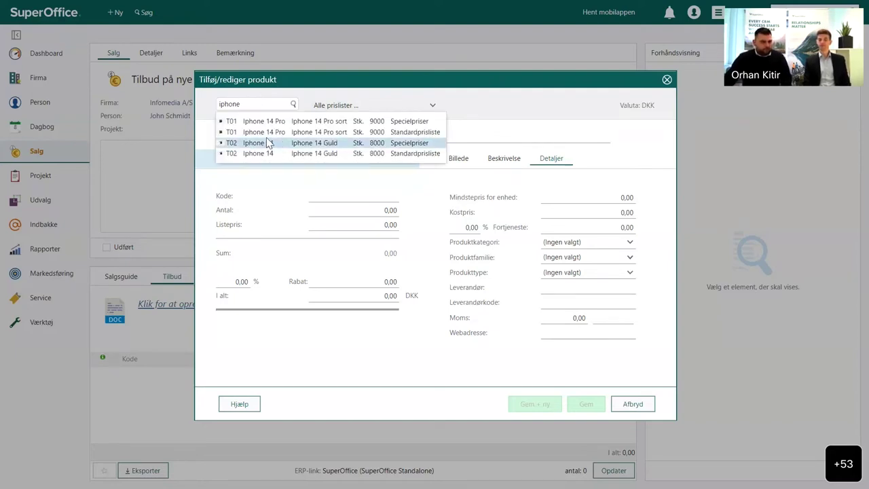
pyautogui.click(268, 143)
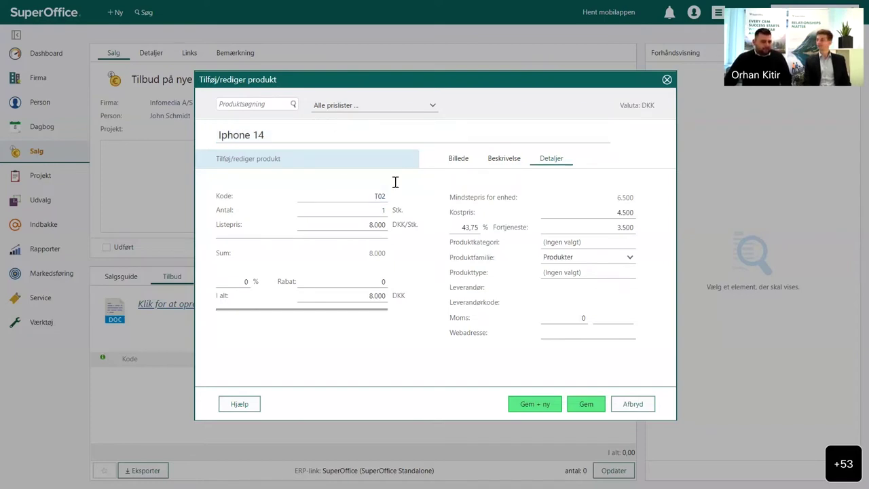
# Set the discount on the Iphone 14 line to 25 % and save the line to the quote.
pyautogui.click(246, 281)
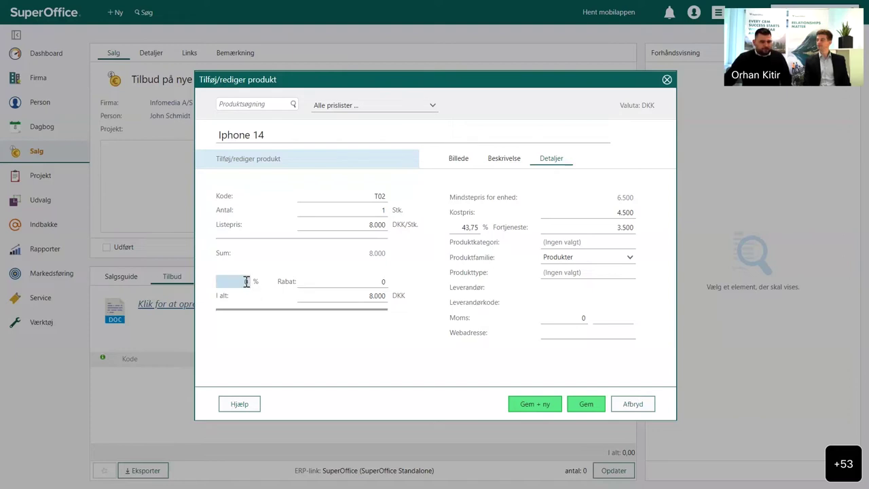
pyautogui.click(247, 281)
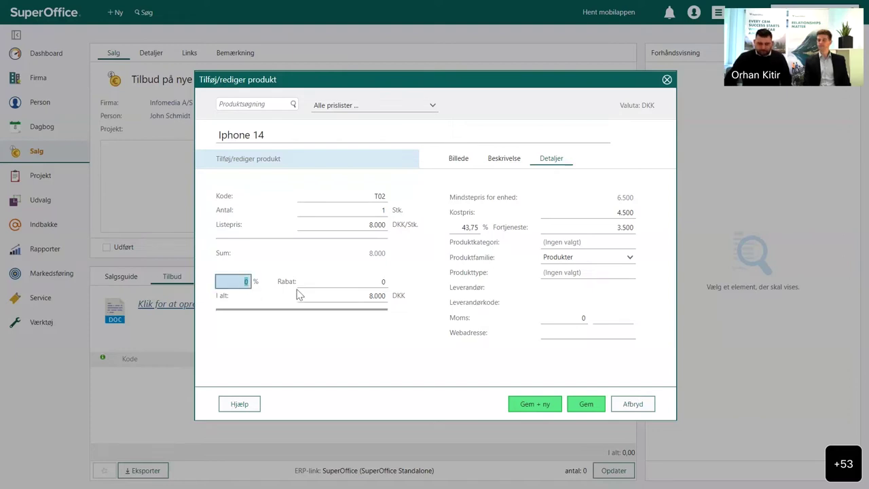
pyautogui.write('20')
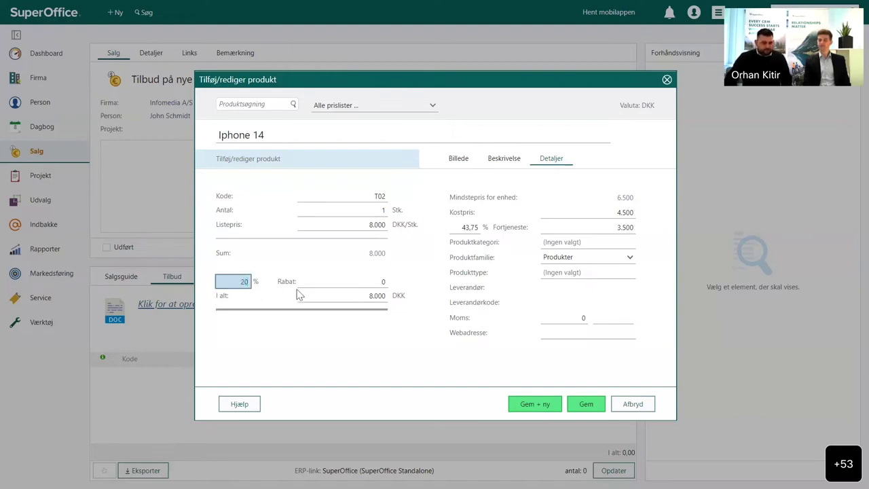
pyautogui.press('BackSpace')
pyautogui.write('5')
pyautogui.press('Tab')
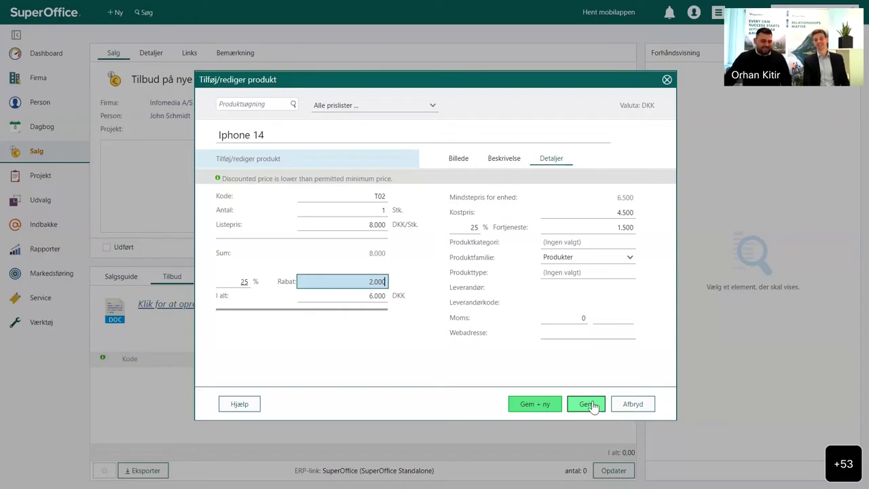
pyautogui.click(591, 404)
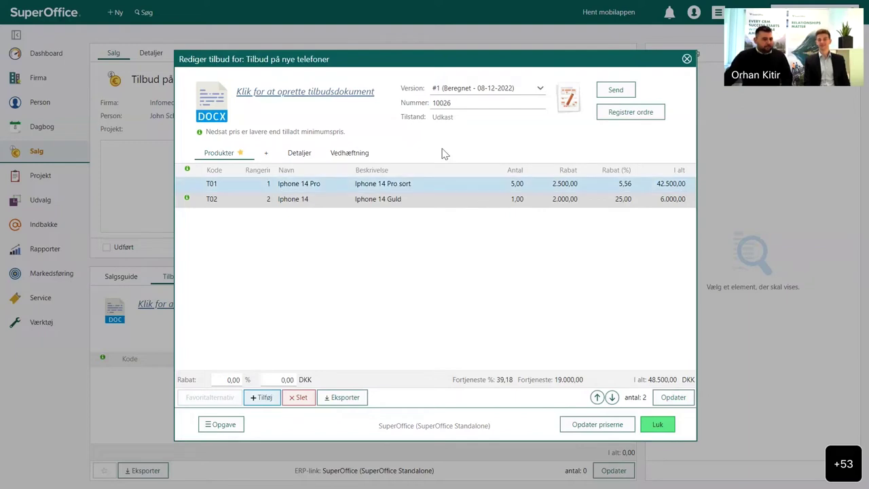
# Create the quote document from the "Tilbud" template with the heading "Tilbud på telefoner".
pyautogui.click(342, 95)
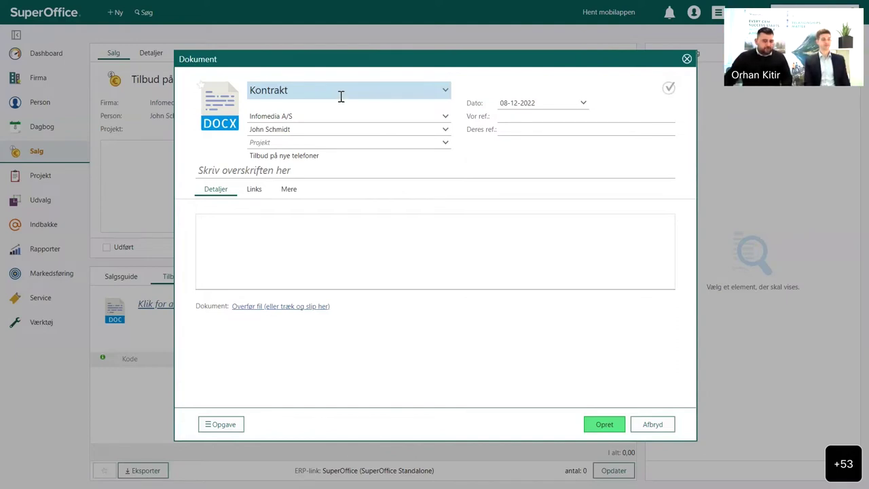
pyautogui.click(341, 91)
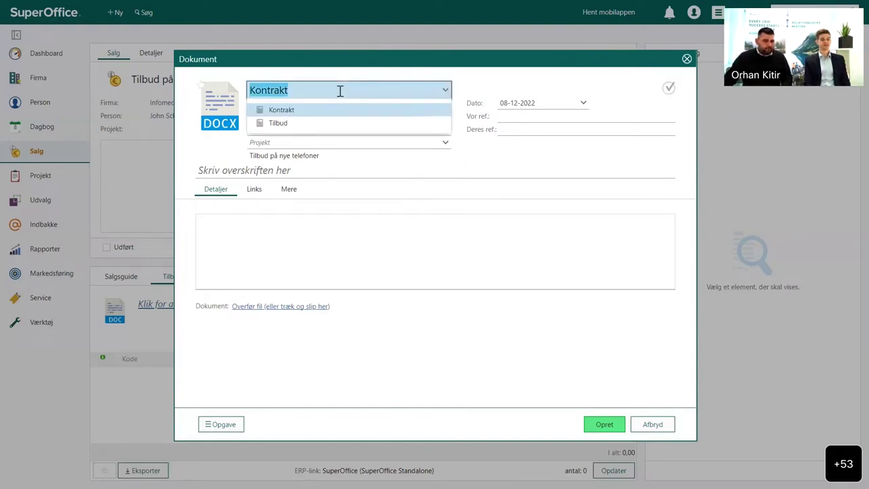
pyautogui.click(324, 123)
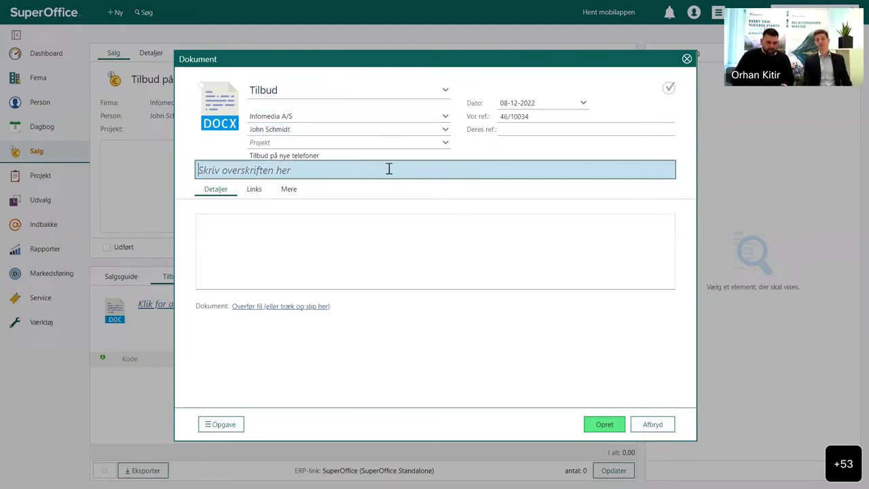
pyautogui.write('T')
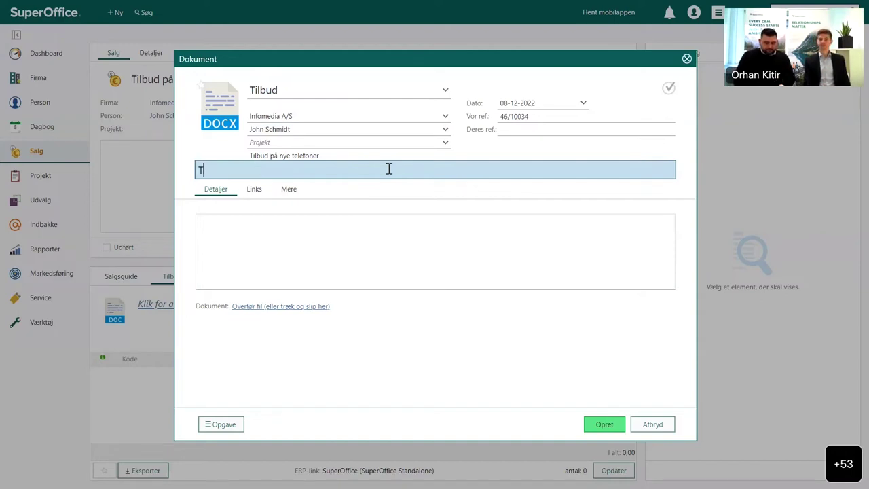
pyautogui.write('ilbud på telef')
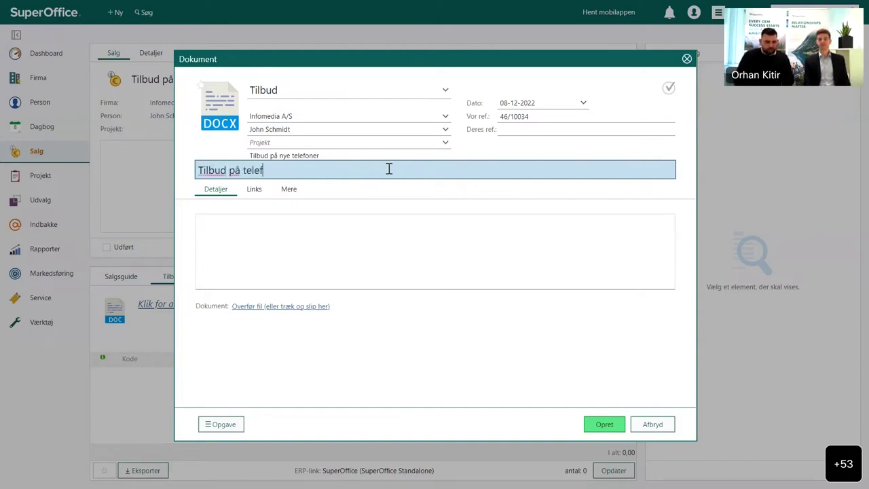
pyautogui.write('oner')
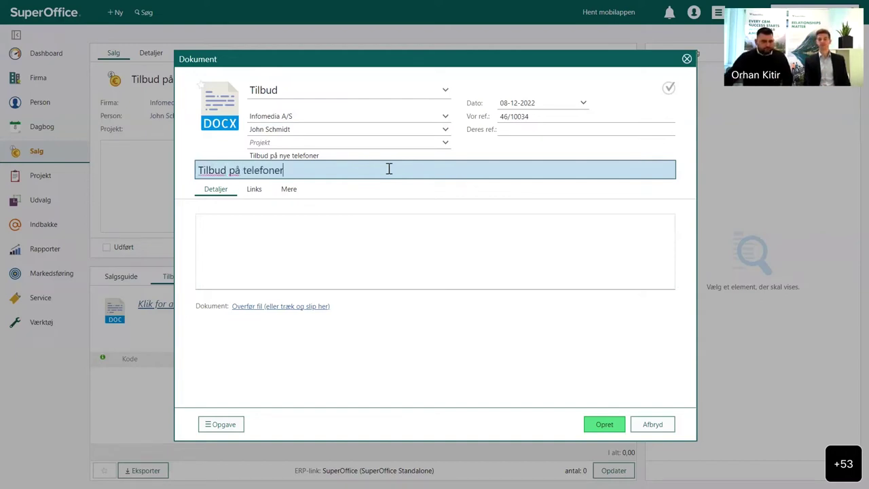
pyautogui.click(602, 425)
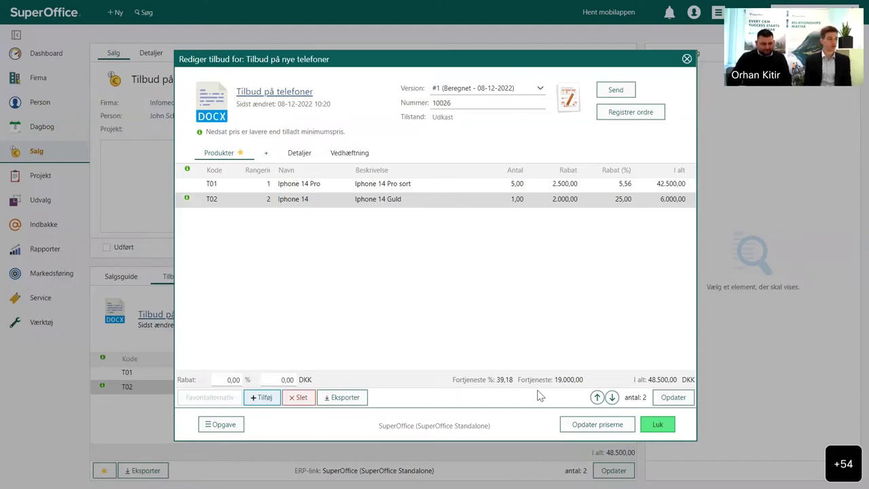
# Switch to Word and review the generated quote letter from the recipient address through the QuoteDetails field to the signature.
pyautogui.press('F11')
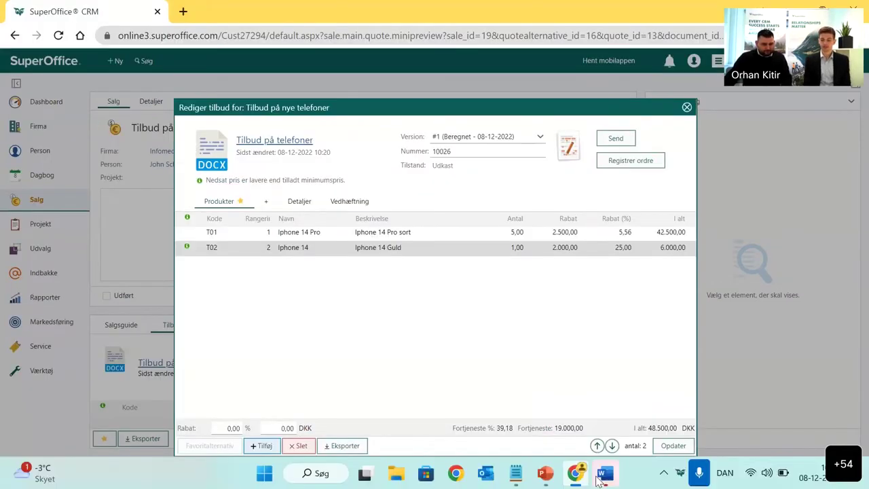
pyautogui.click(600, 478)
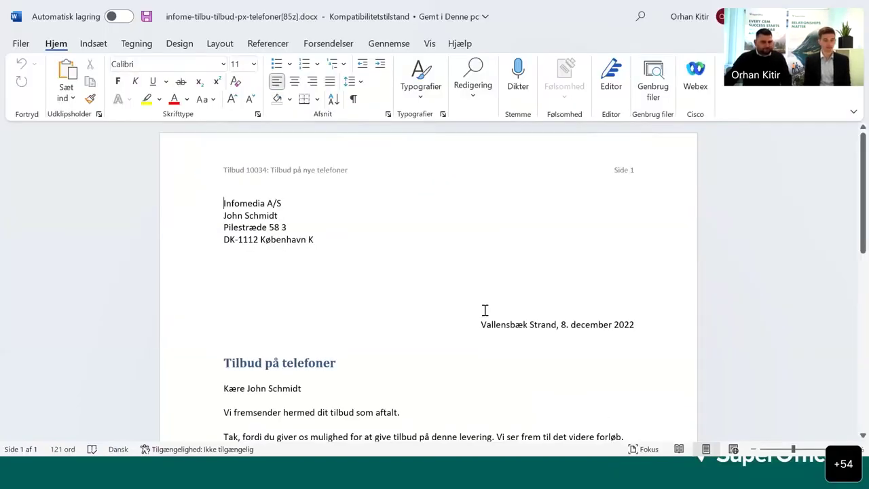
pyautogui.scroll(-2, 485, 311)
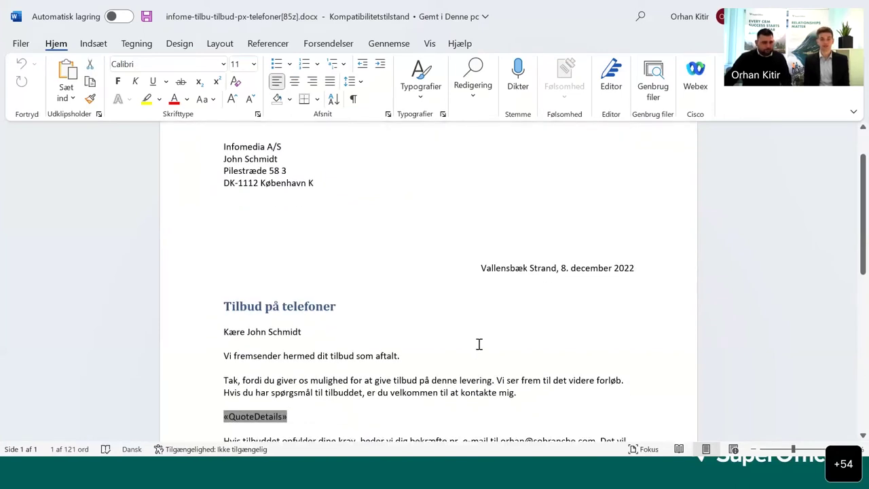
pyautogui.scroll(2, 479, 344)
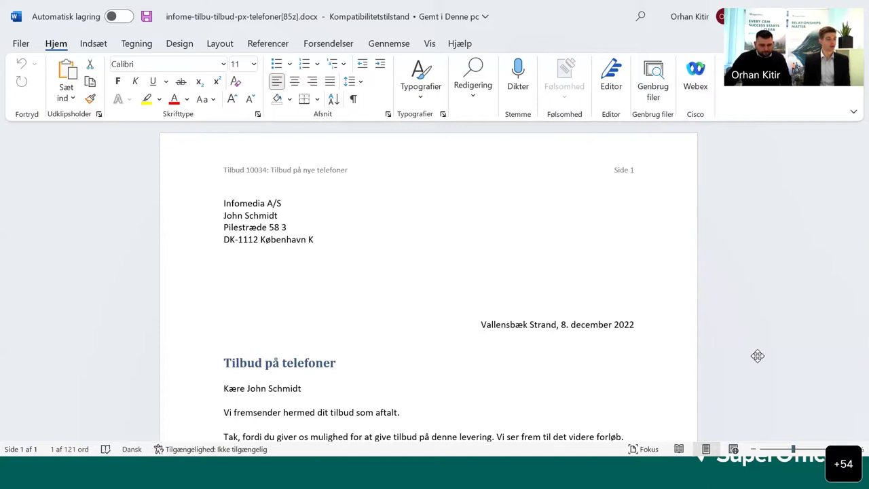
pyautogui.click(753, 450)
pyautogui.click(753, 449)
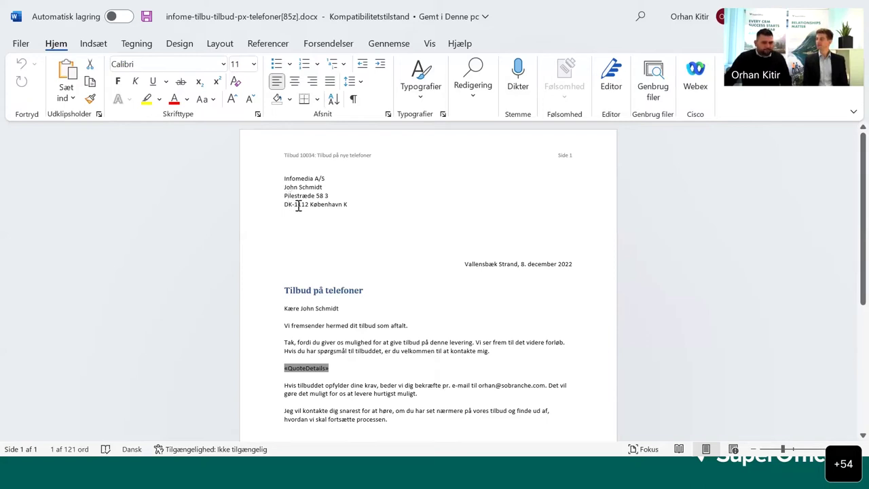
pyautogui.scroll(-1, 428, 256)
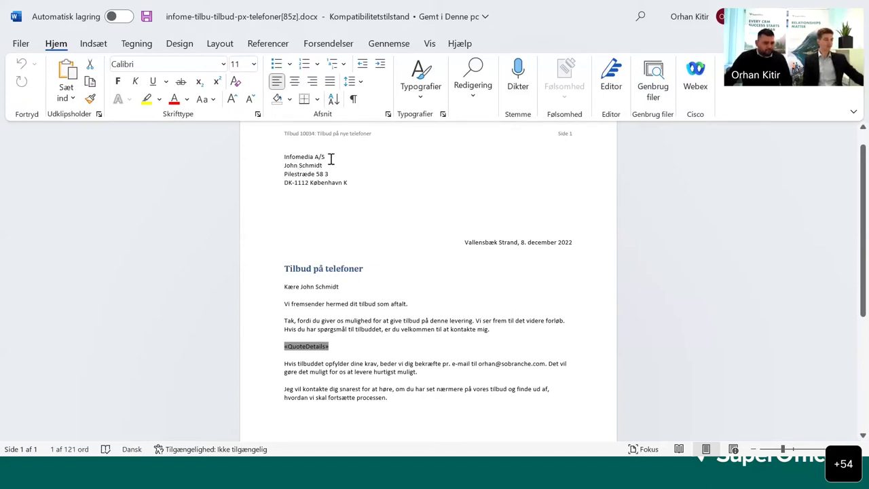
pyautogui.scroll(-1, 392, 255)
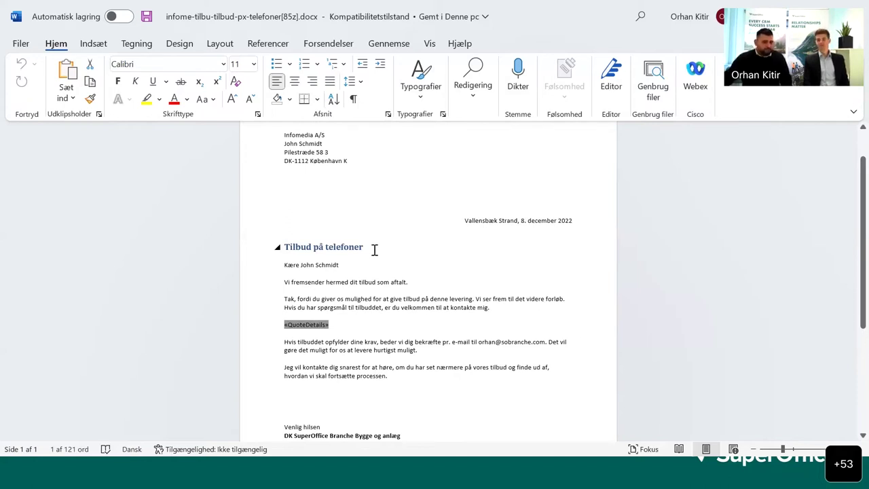
pyautogui.scroll(-1, 424, 315)
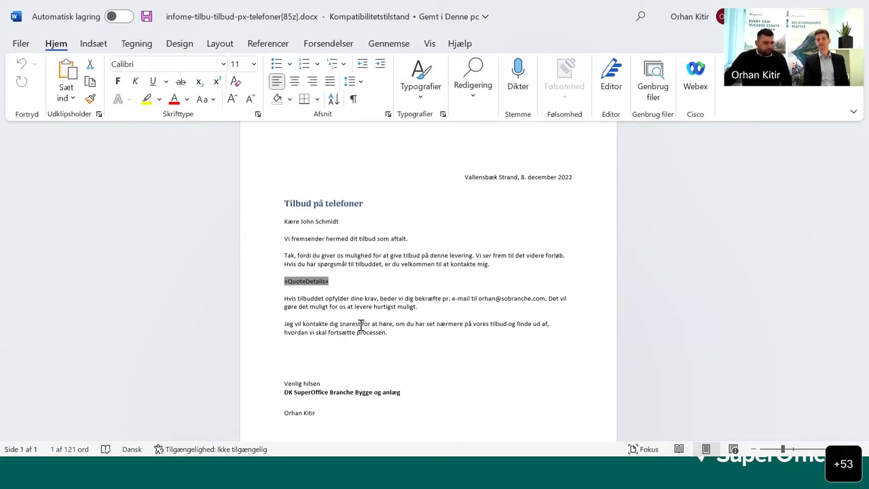
pyautogui.scroll(-1, 594, 199)
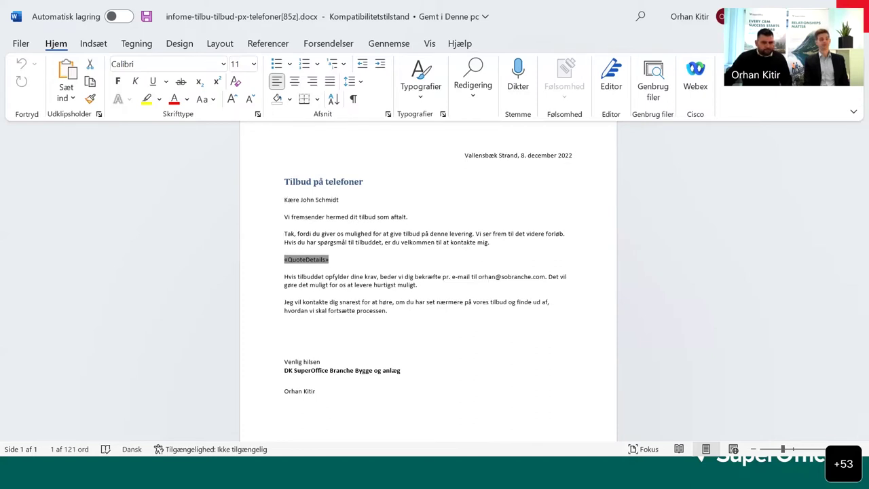
# Switch back to SuperOffice in the browser and set the overall quote discount to 3.500 DKK.
pyautogui.hotkey('alt', 'Tab')
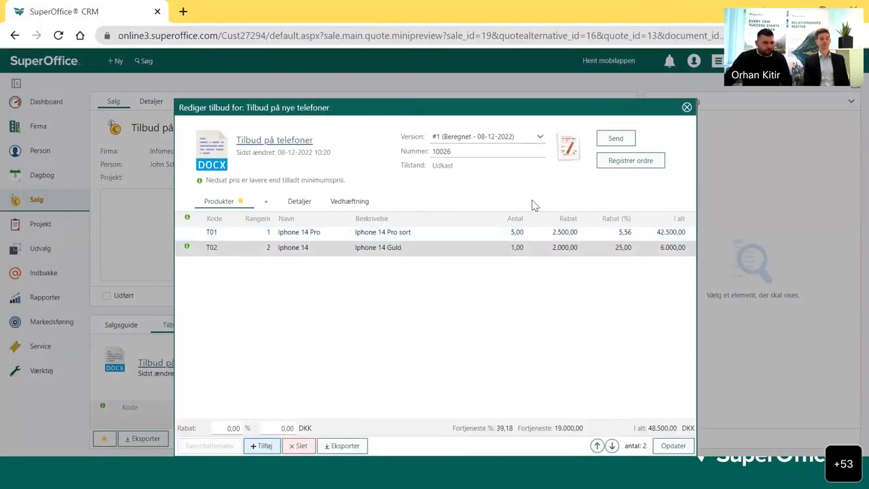
pyautogui.click(485, 236)
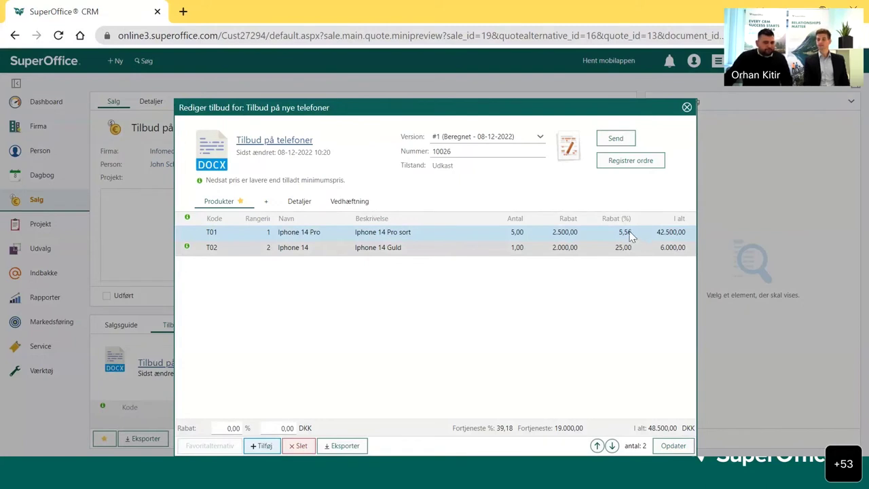
pyautogui.click(231, 428)
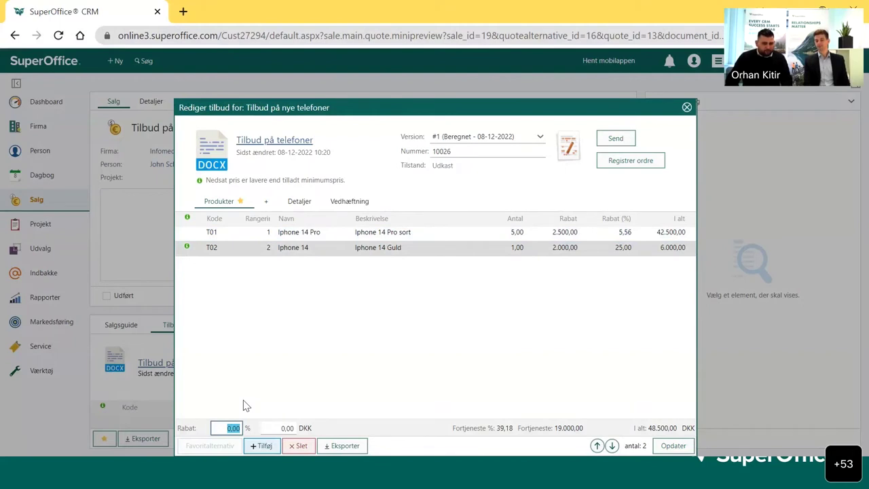
pyautogui.press('Tab')
pyautogui.write('35')
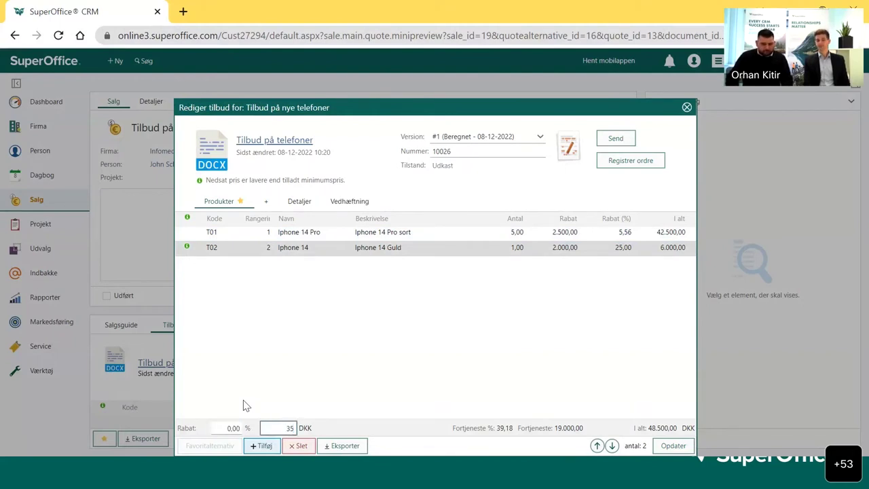
pyautogui.write('00')
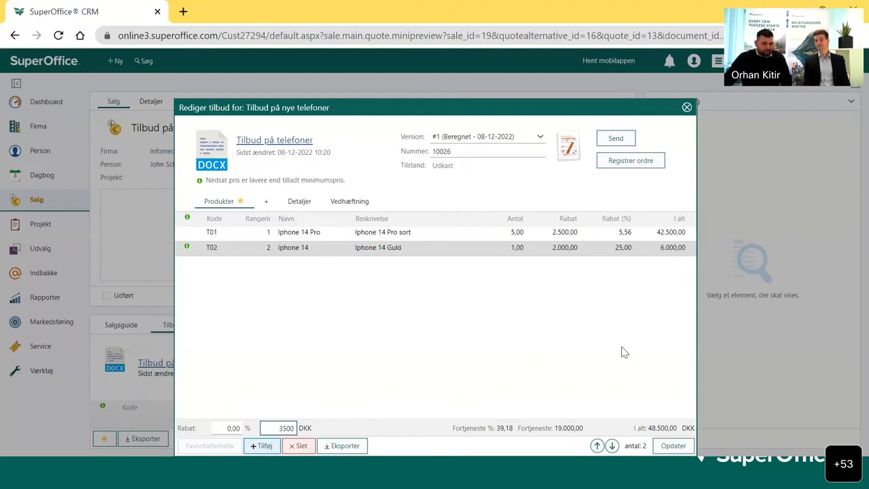
pyautogui.press('Tab')
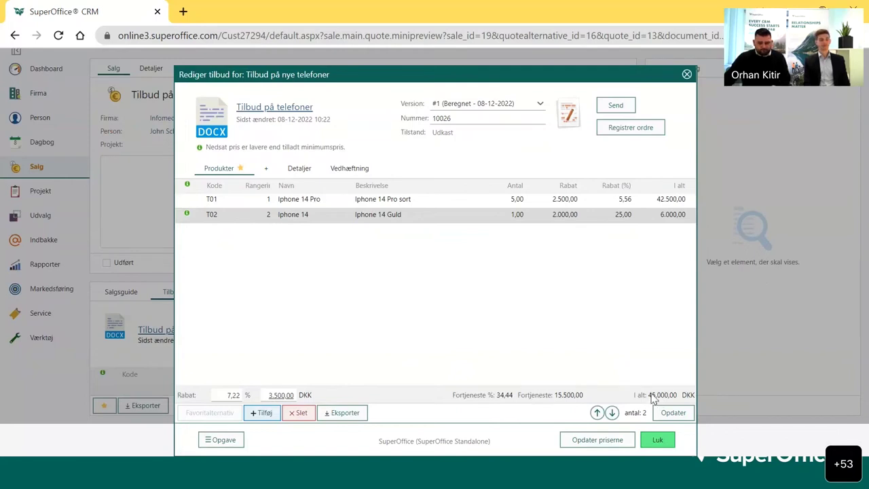
# Start sending the quote version, accept the minimum-price notice and set the quote valid until 21-12-2022.
pyautogui.press('F11')
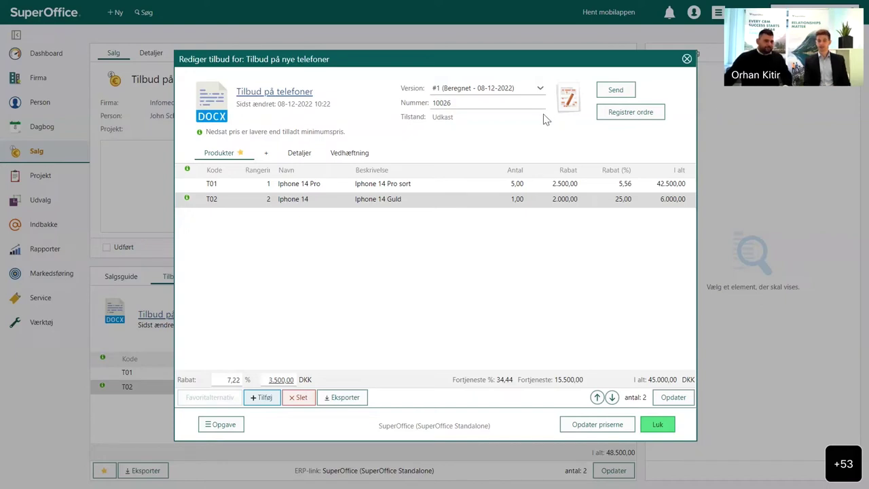
pyautogui.click(618, 91)
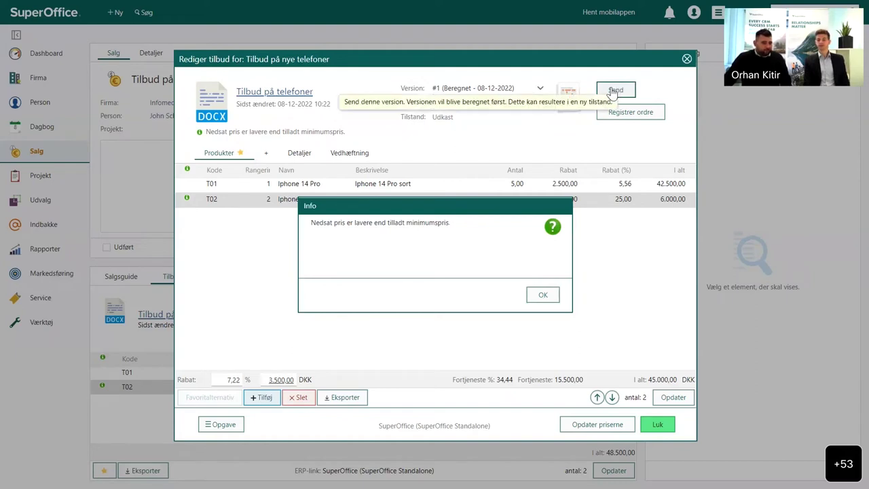
pyautogui.click(544, 296)
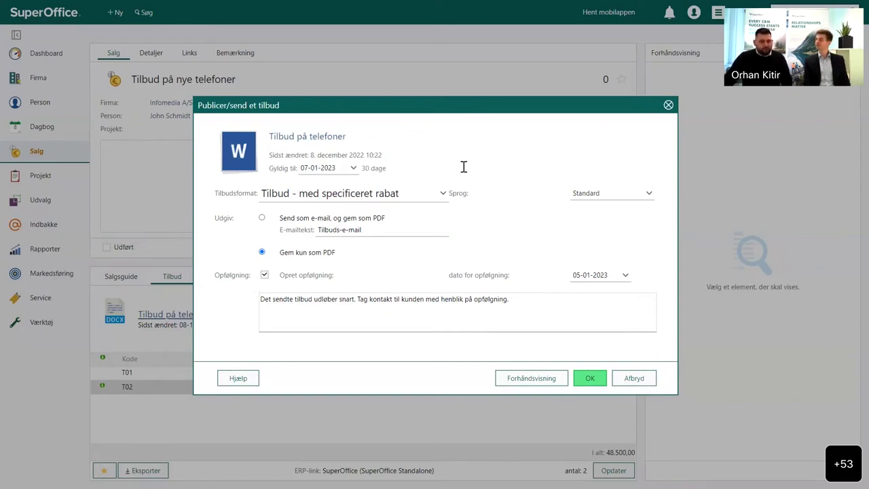
pyautogui.click(353, 169)
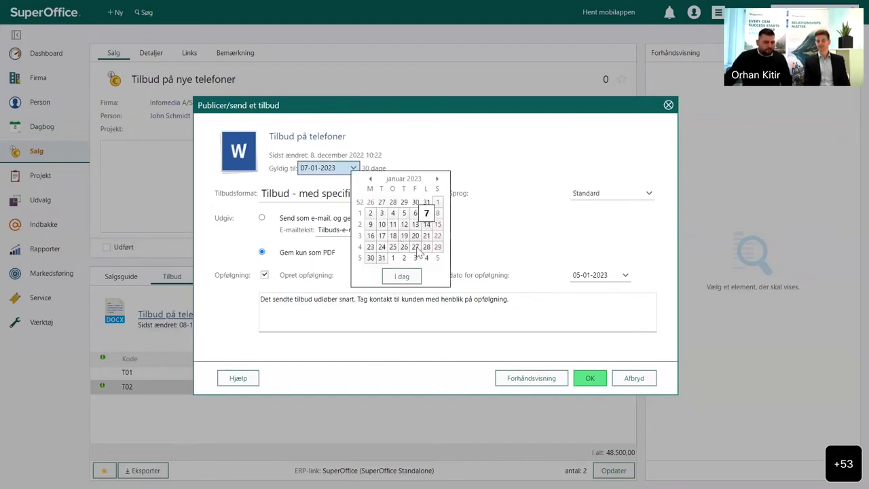
pyautogui.click(370, 178)
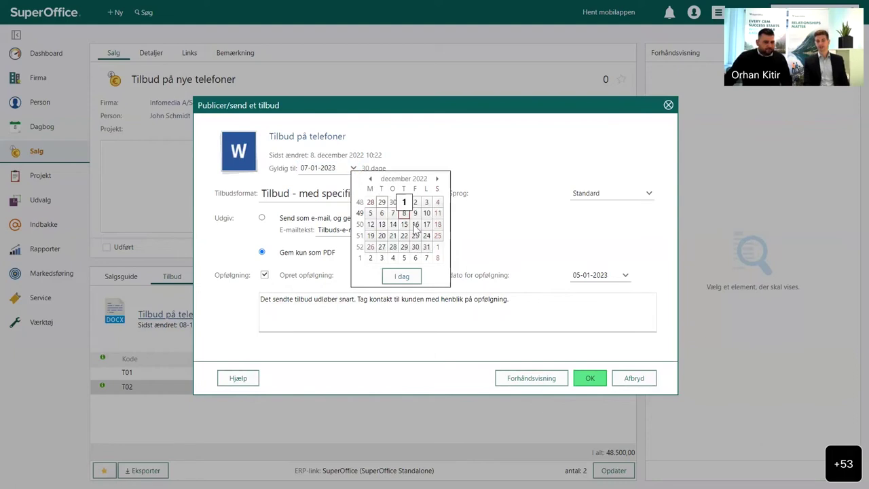
pyautogui.click(394, 236)
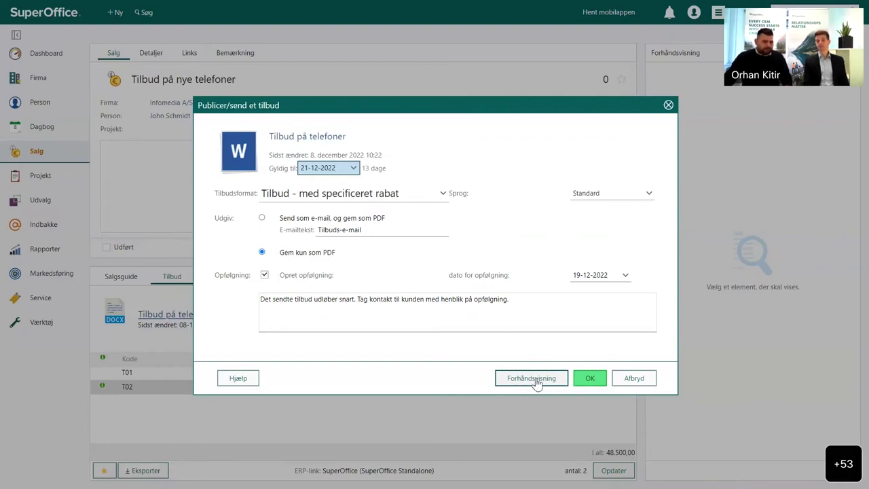
# Preview the quote as a PDF at 75% zoom and examine the quote information, product table and closing text.
pyautogui.click(536, 384)
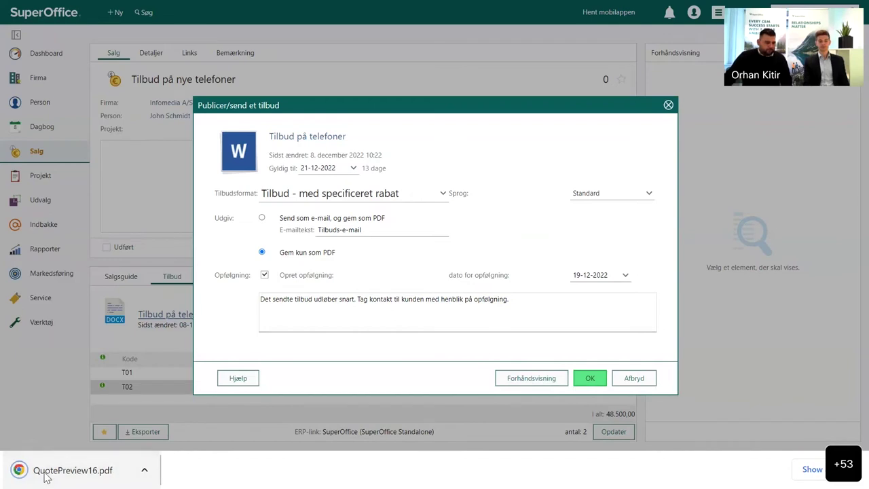
pyautogui.click(44, 475)
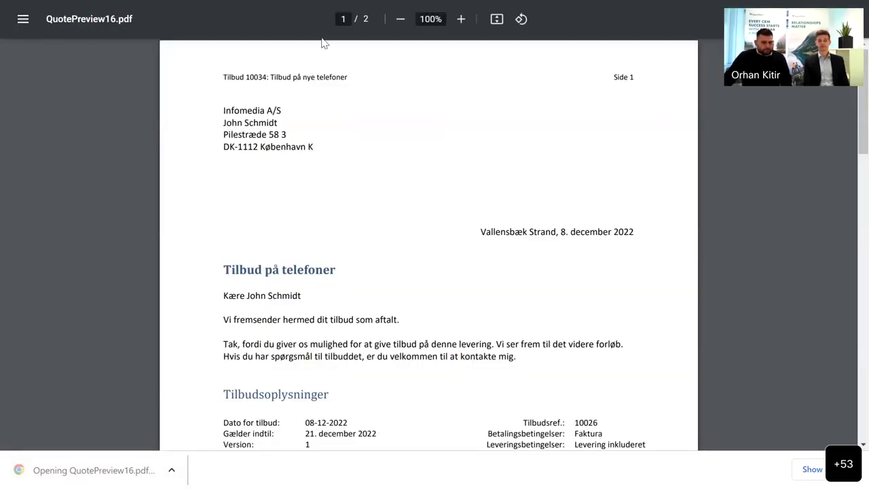
pyautogui.click(394, 21)
pyautogui.click(394, 20)
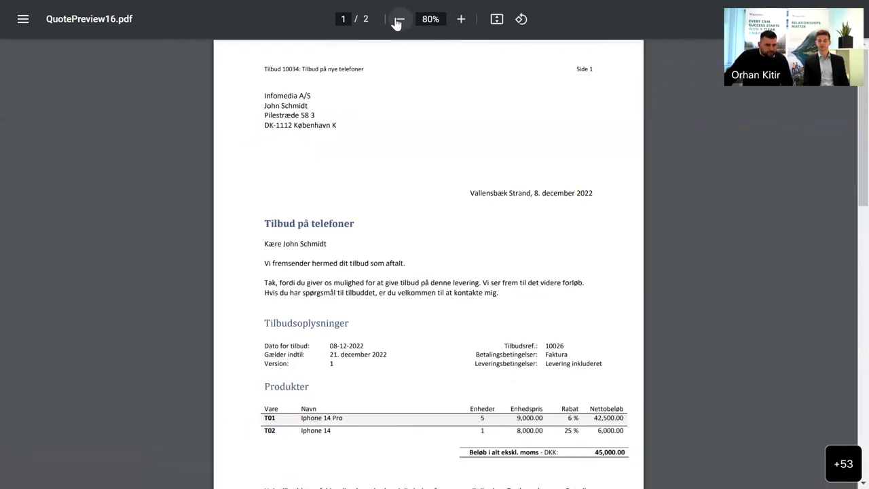
pyautogui.click(393, 21)
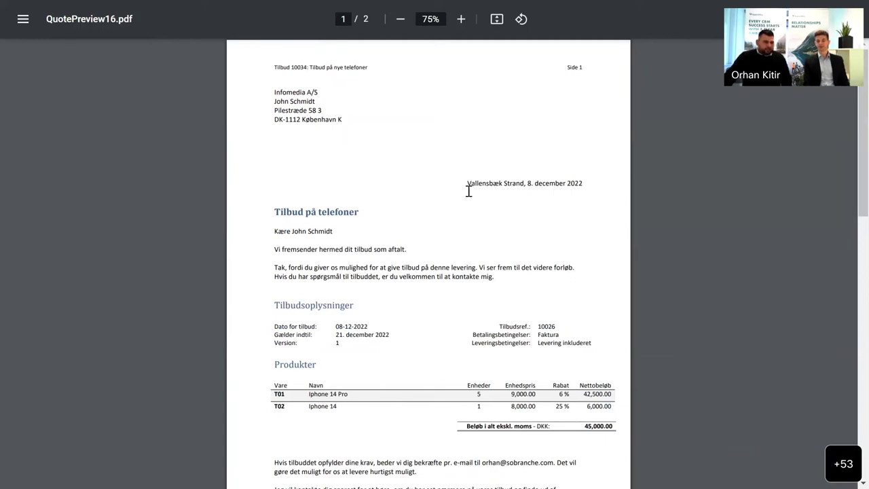
pyautogui.scroll(-1, 471, 190)
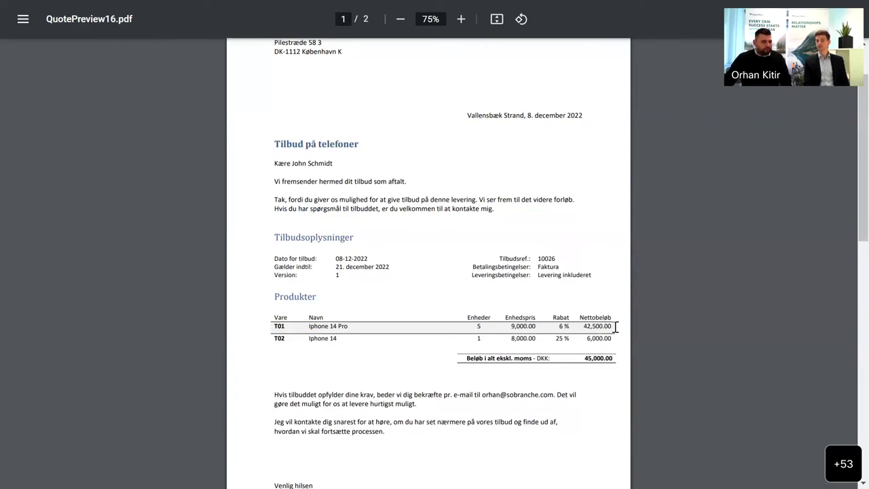
pyautogui.scroll(-2, 616, 327)
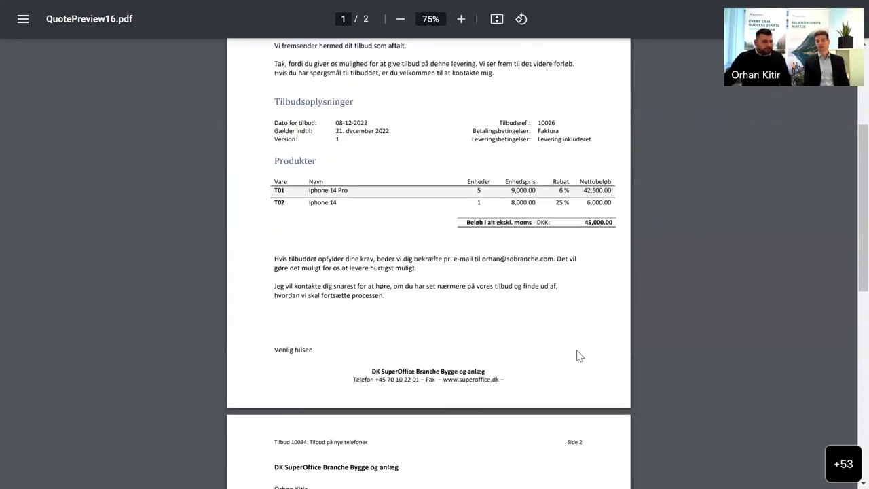
pyautogui.scroll(1, 650, 254)
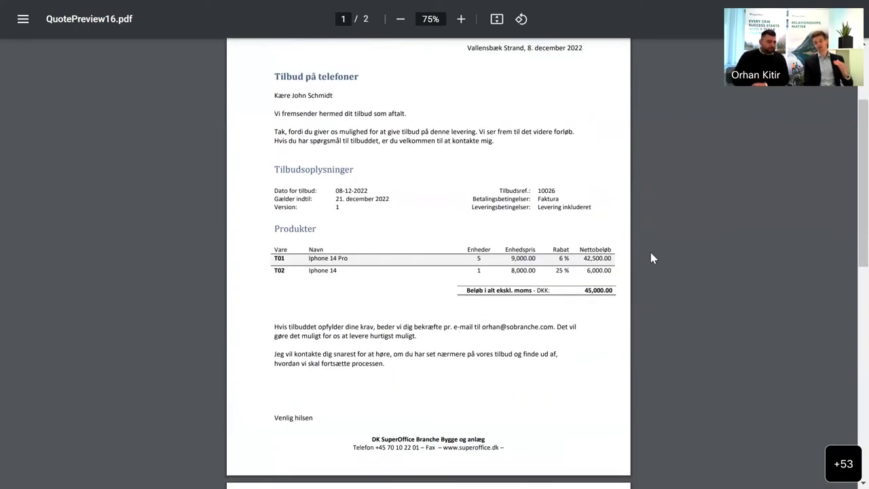
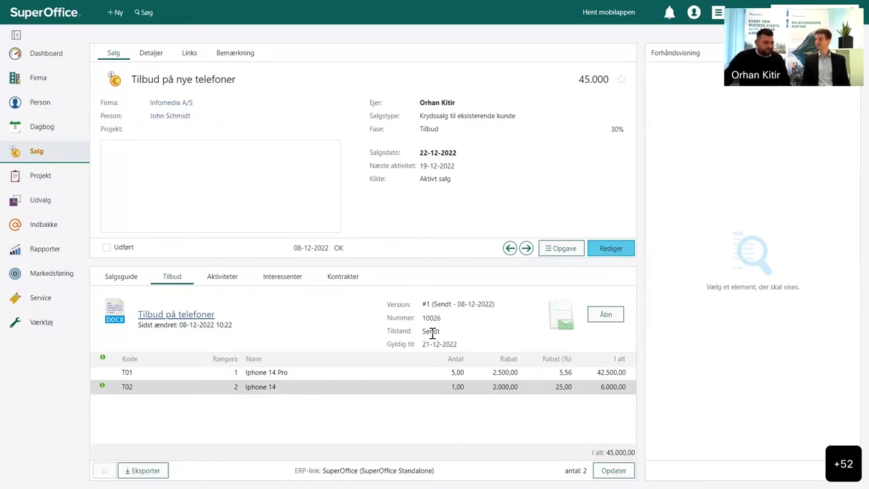
# Refresh the sale's activities and widen the date column to examine the follow-up and quote document entries.
pyautogui.click(226, 275)
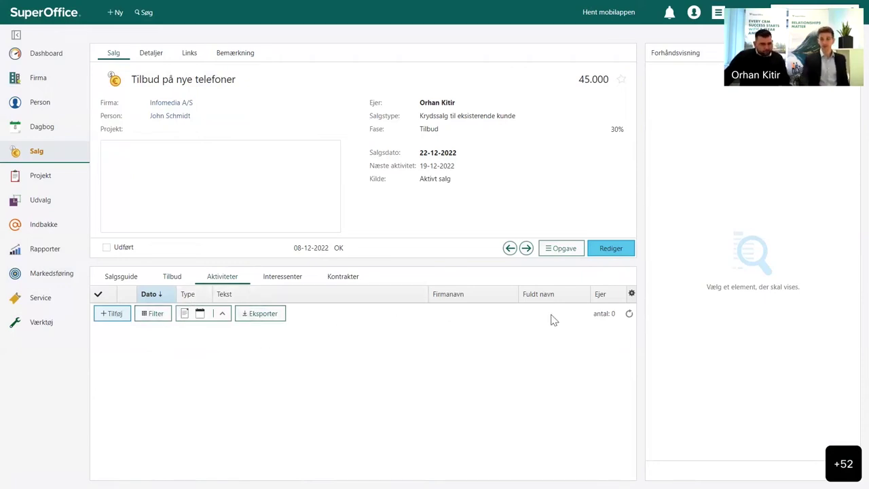
pyautogui.click(629, 313)
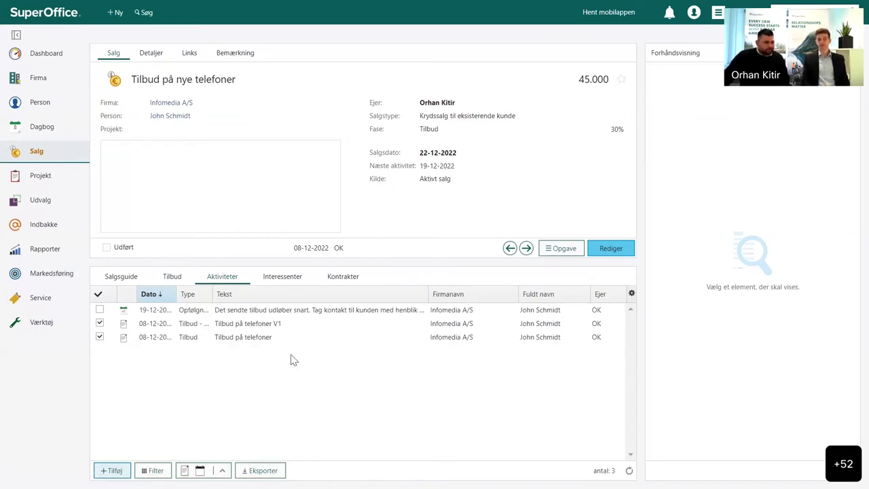
pyautogui.moveTo(277, 325)
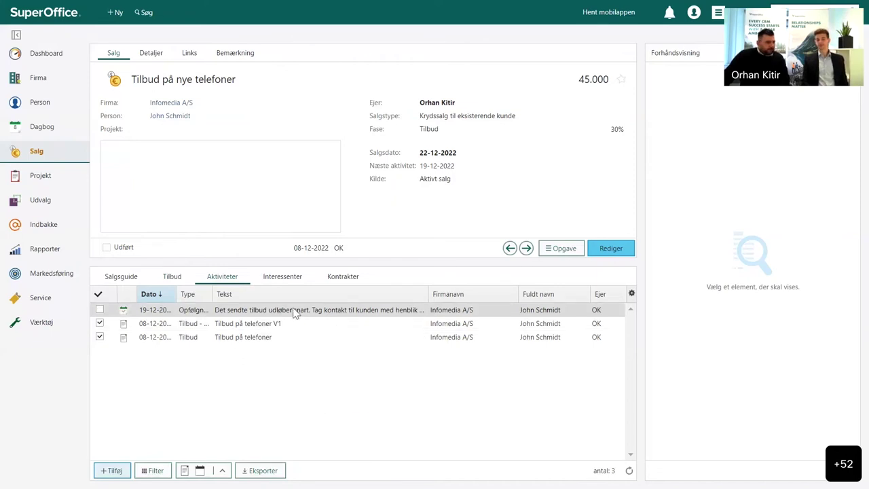
pyautogui.moveTo(295, 313)
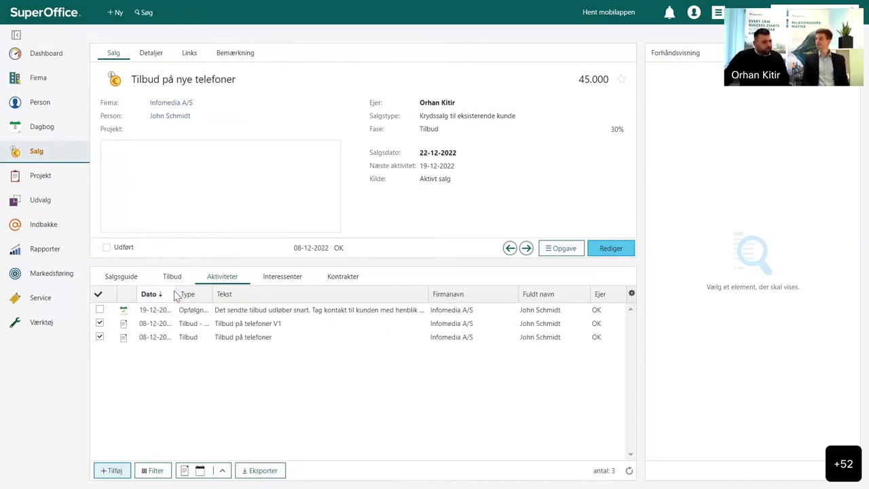
pyautogui.moveTo(175, 294); pyautogui.dragTo(216, 301)
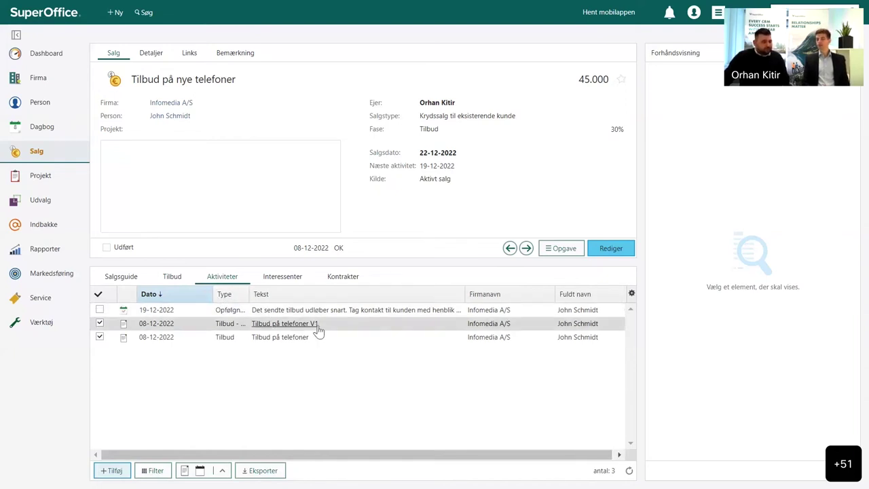
pyautogui.moveTo(379, 327)
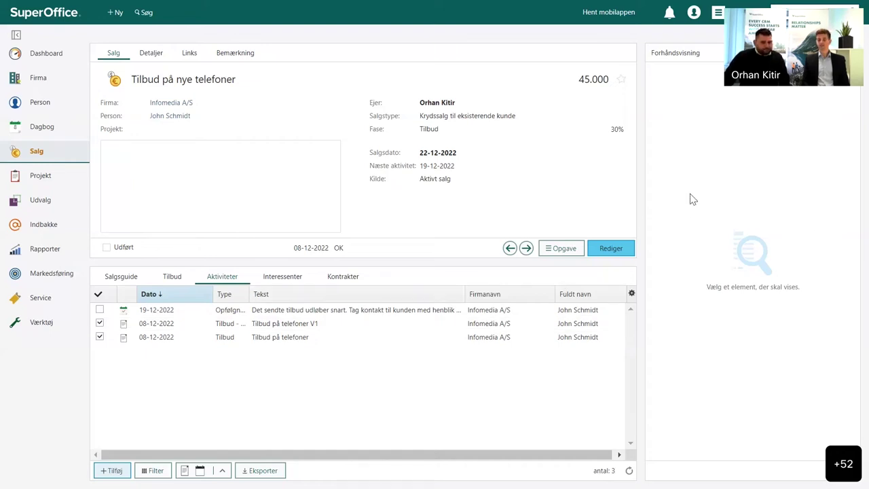
pyautogui.hotkey('alt', 'Tab')
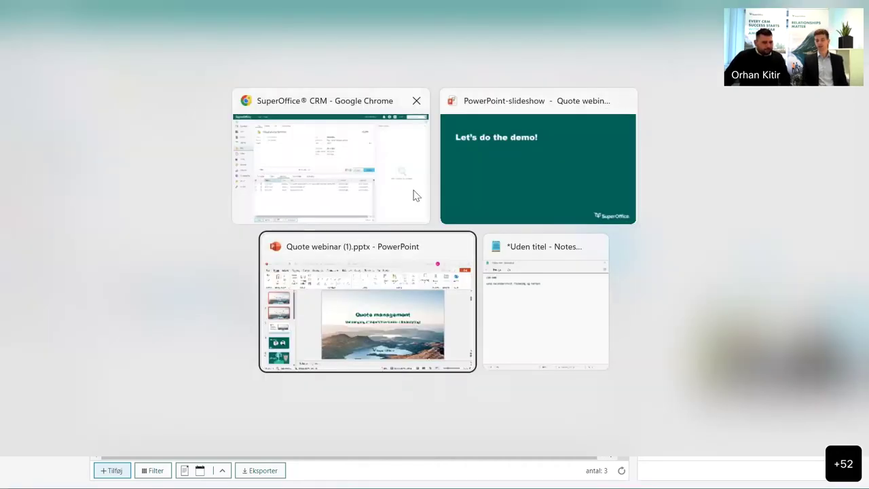
pyautogui.click(386, 189)
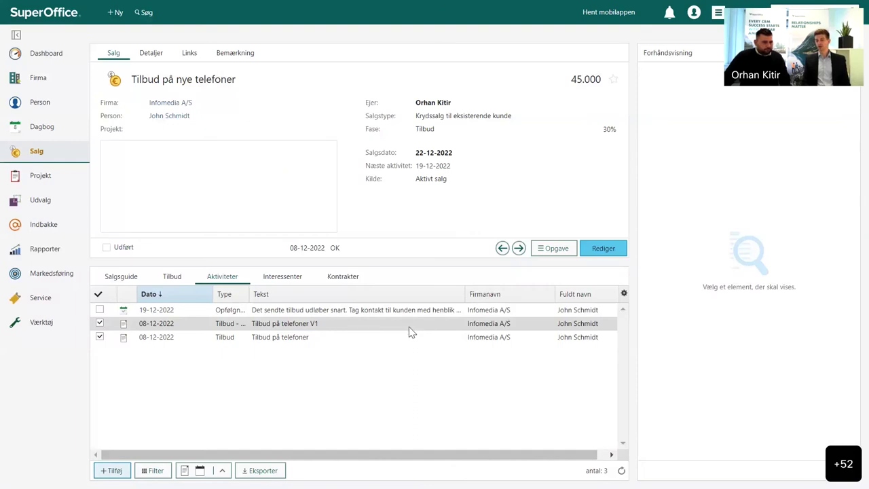
pyautogui.moveTo(409, 328)
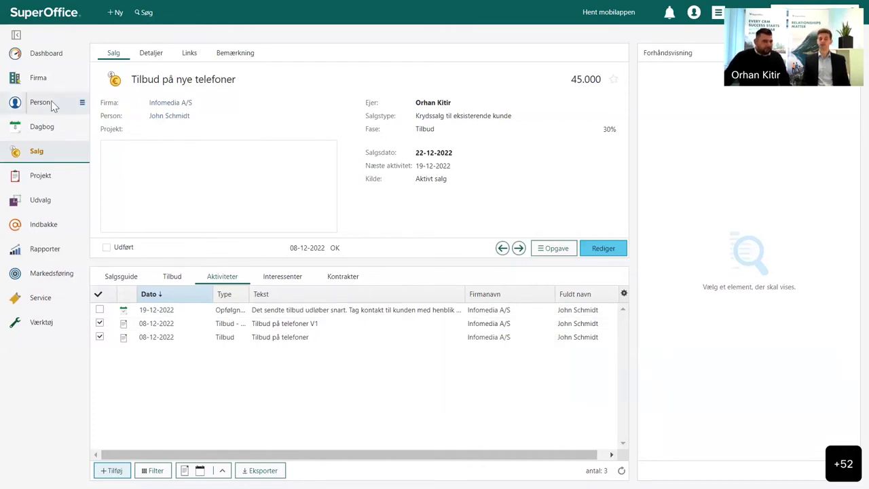
# Check the diary's week 12-12-2022 to 18-12-2022 and its activities, then return to the sale with a wider main pane.
pyautogui.click(11, 130)
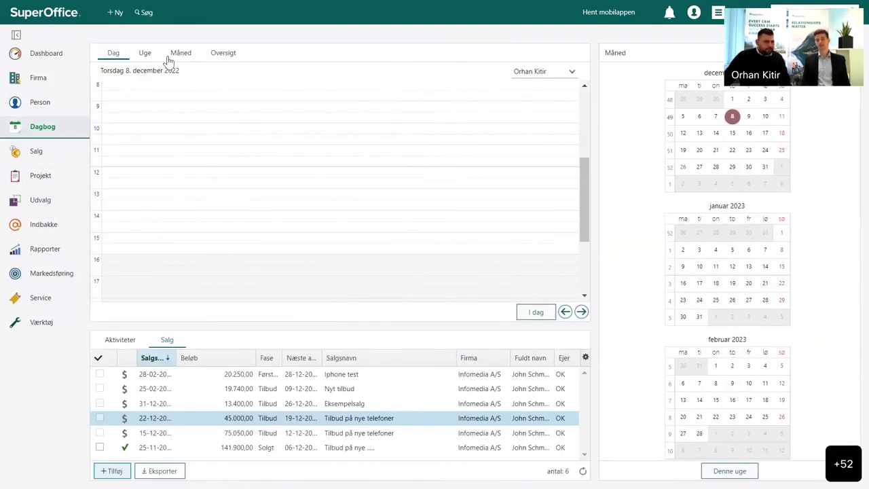
pyautogui.click(161, 54)
pyautogui.scroll(-1, 429, 221)
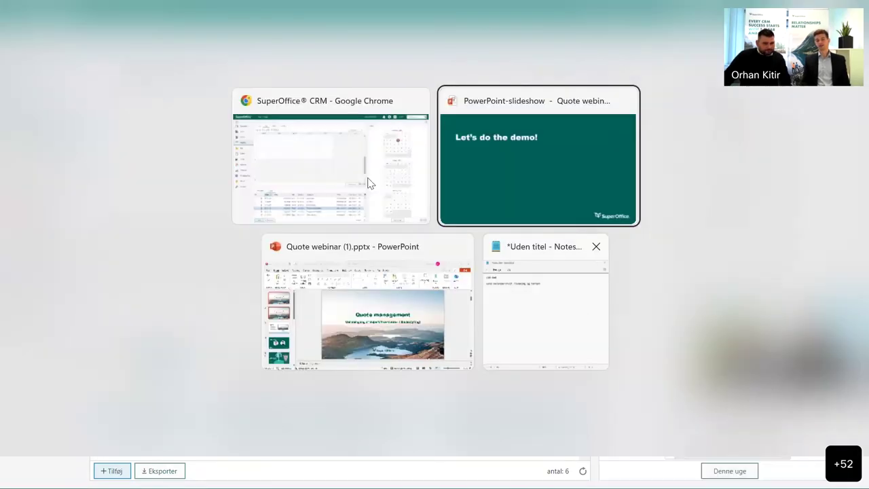
pyautogui.click(581, 311)
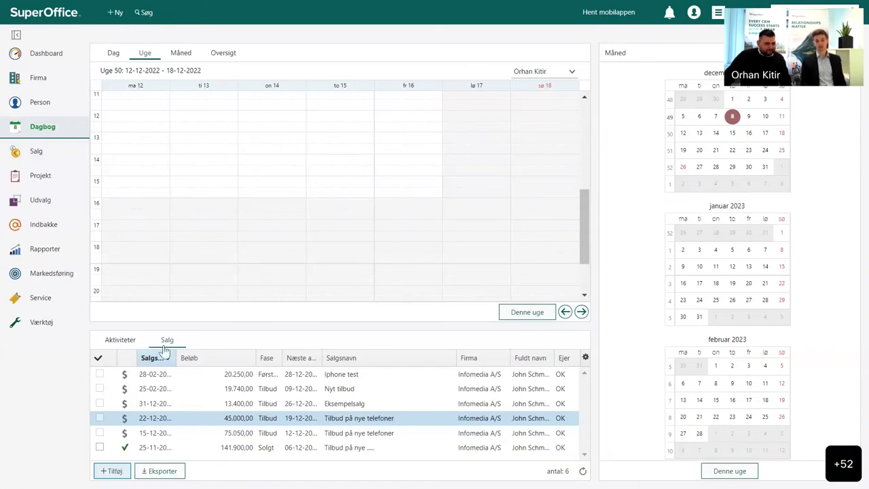
pyautogui.click(122, 341)
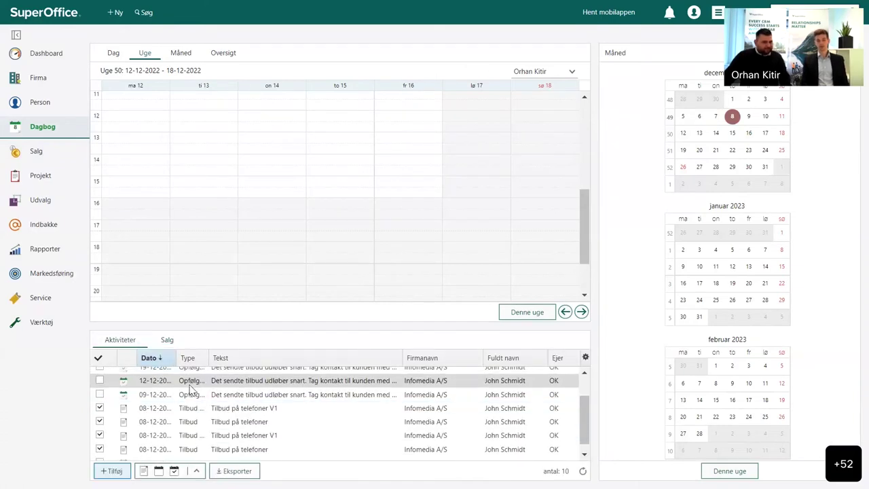
pyautogui.click(27, 155)
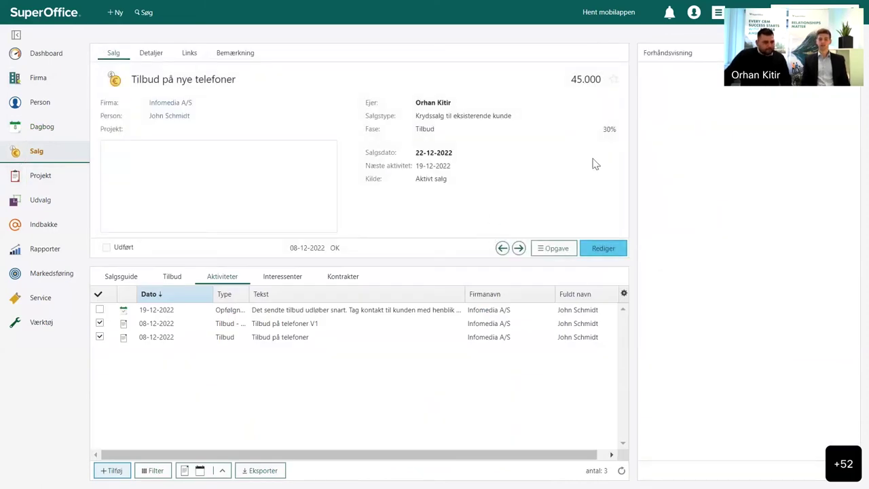
pyautogui.moveTo(631, 140); pyautogui.dragTo(646, 144)
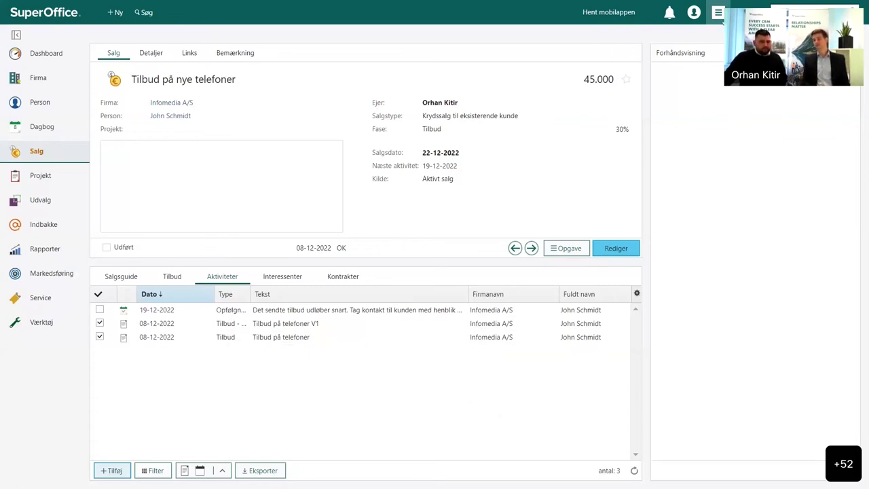
# Open Indstillinger og vedligeholdelse and examine the ERP links and synchronisation settings for quotes.
pyautogui.click(716, 13)
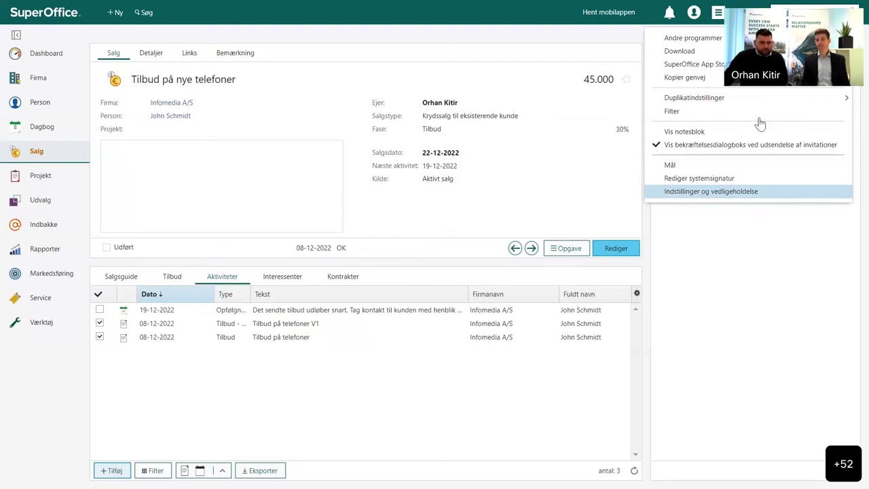
pyautogui.click(761, 194)
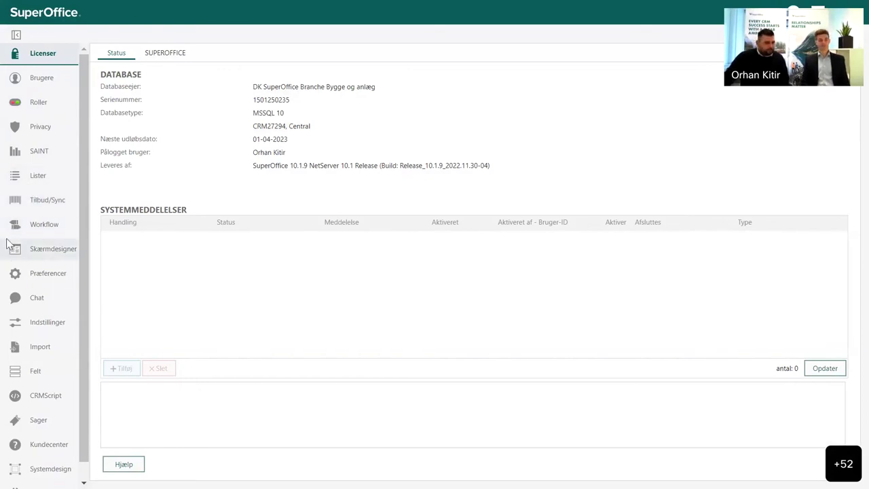
pyautogui.click(14, 203)
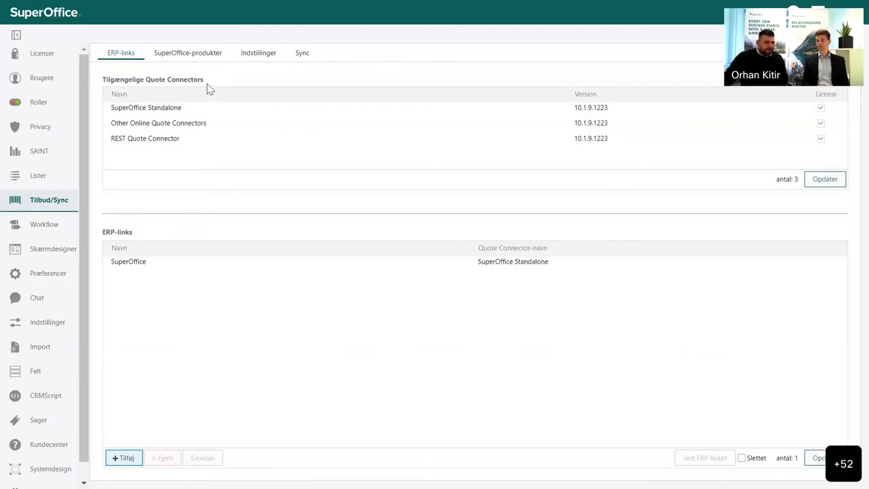
pyautogui.click(301, 56)
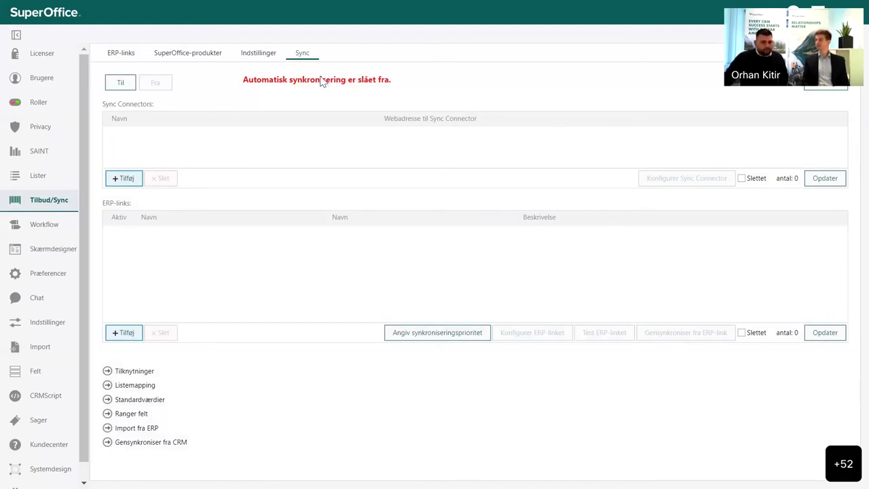
# Open the product Iphone 14 Pro from the Specielpriser (DKK) price list to examine its details.
pyautogui.click(208, 60)
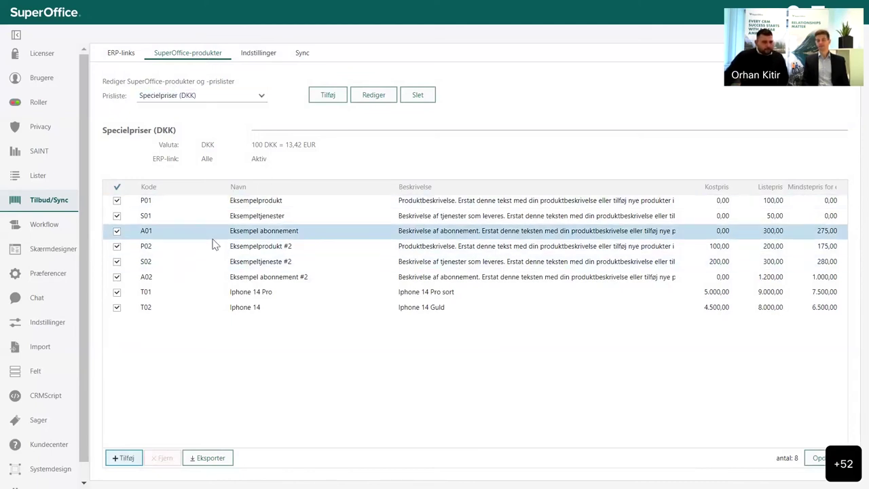
pyautogui.doubleClick(373, 291)
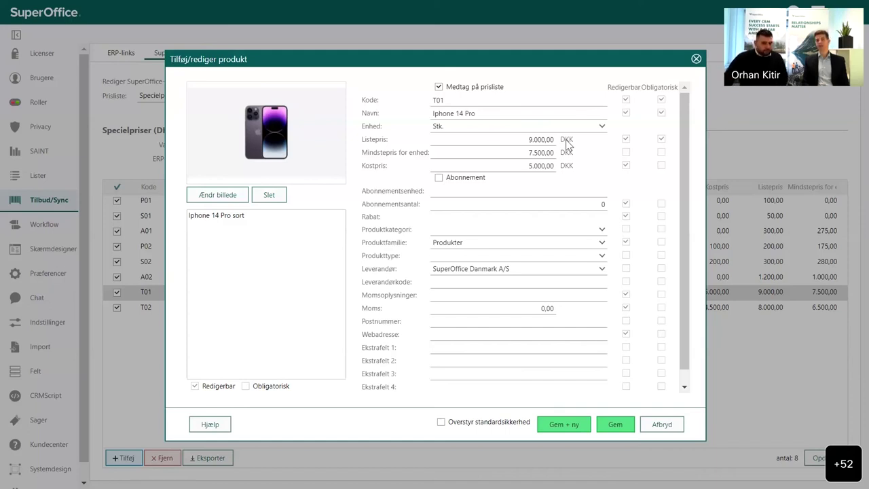
# Examine the remaining fields of the Iphone 14 Pro product, including Ekstrafelt 5, and close it without saving.
pyautogui.scroll(-1, 549, 281)
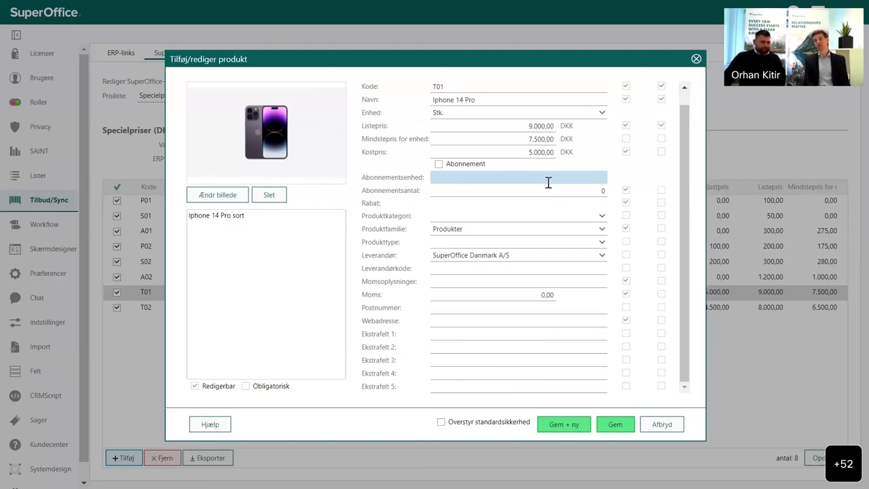
pyautogui.scroll(1, 548, 182)
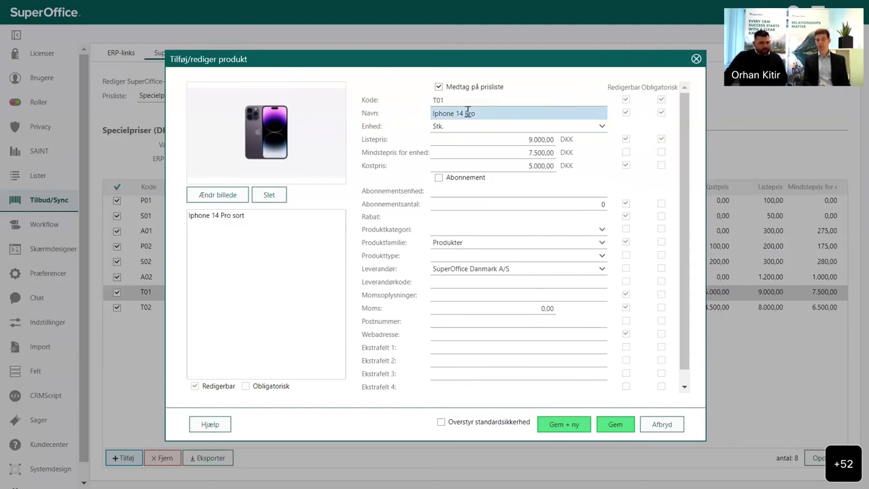
pyautogui.click(696, 59)
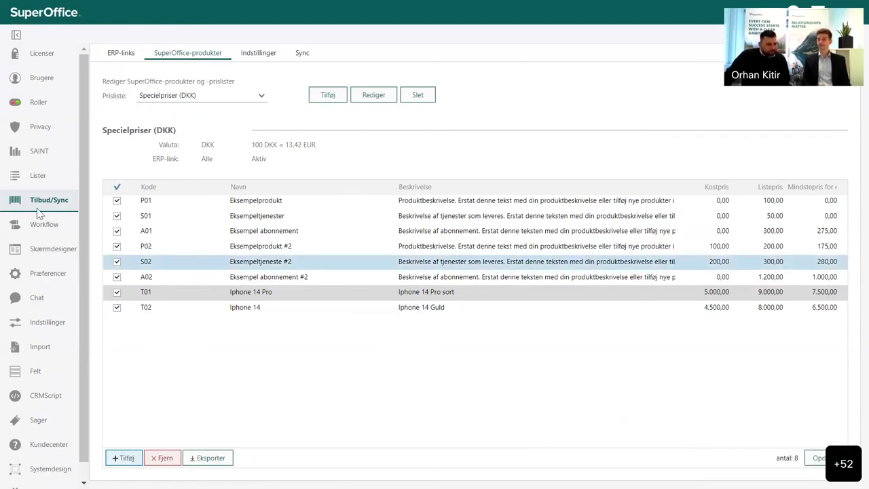
# Open the administration lists and show the Dokument - Skabelon list to look through its document templates.
pyautogui.click(19, 180)
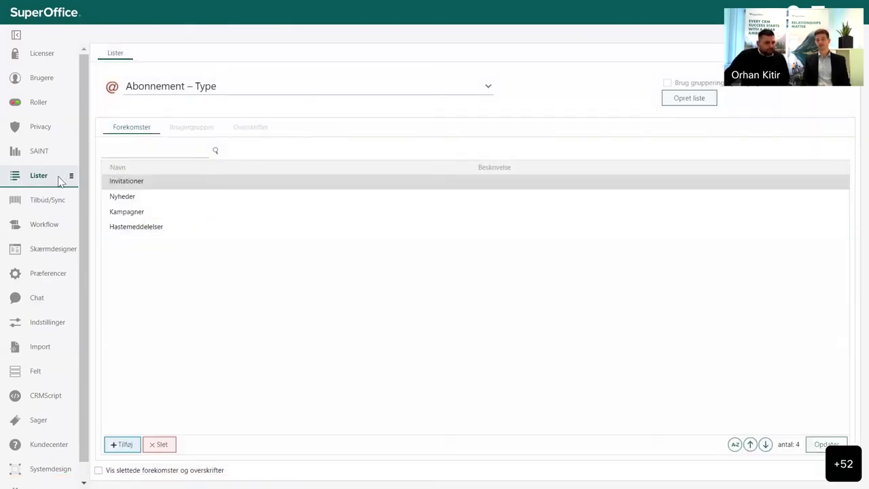
pyautogui.click(265, 89)
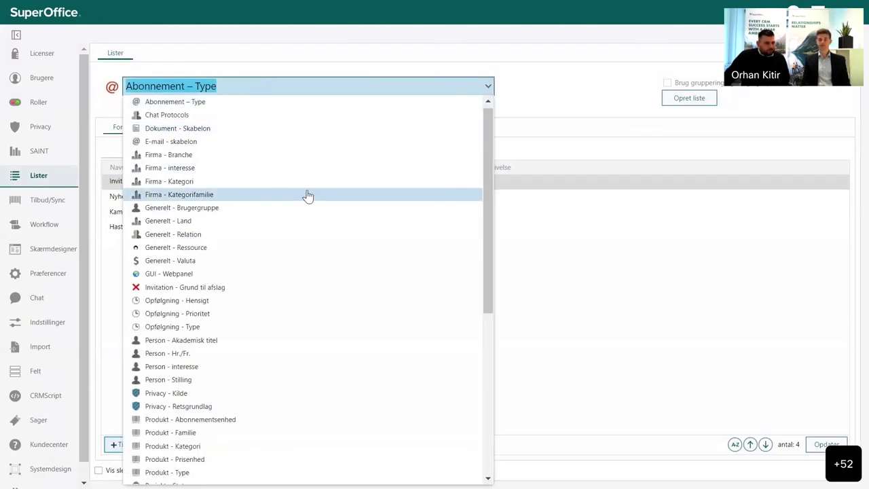
pyautogui.click(268, 132)
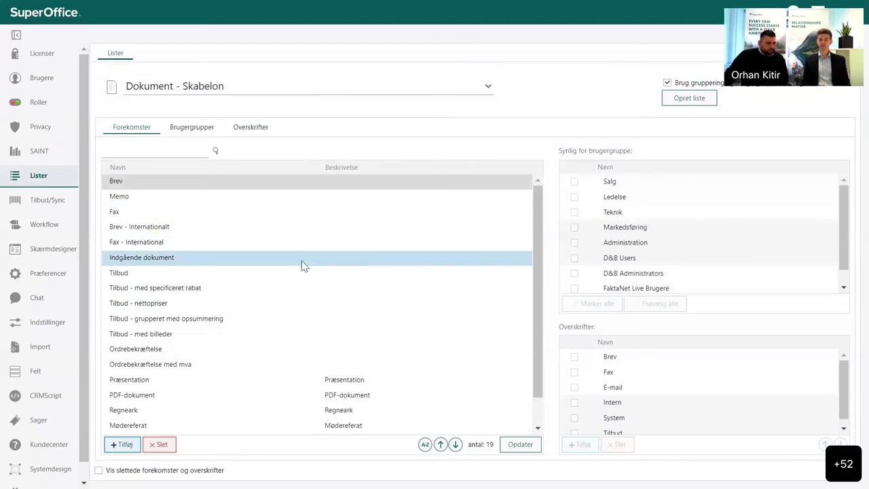
pyautogui.scroll(-1, 303, 266)
pyautogui.scroll(1, 304, 266)
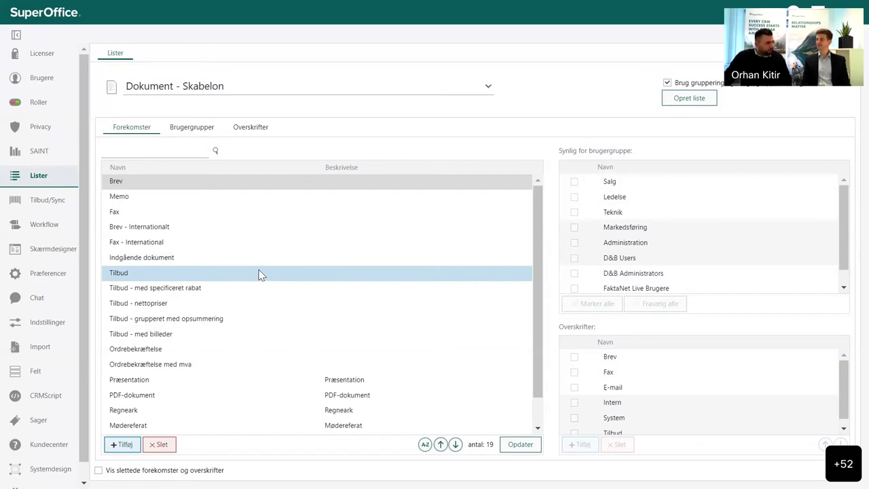
# Open the Tilbud template entry for editing and bring up its file quote.docx in Word.
pyautogui.click(261, 274)
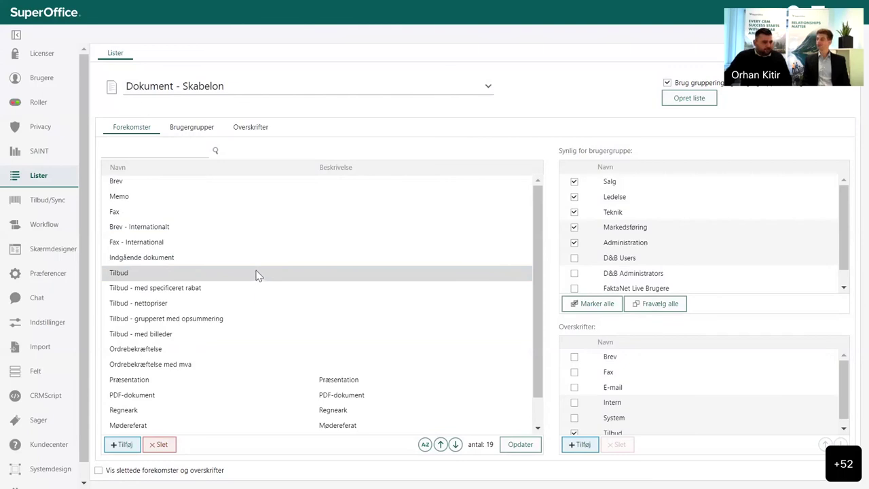
pyautogui.doubleClick(258, 275)
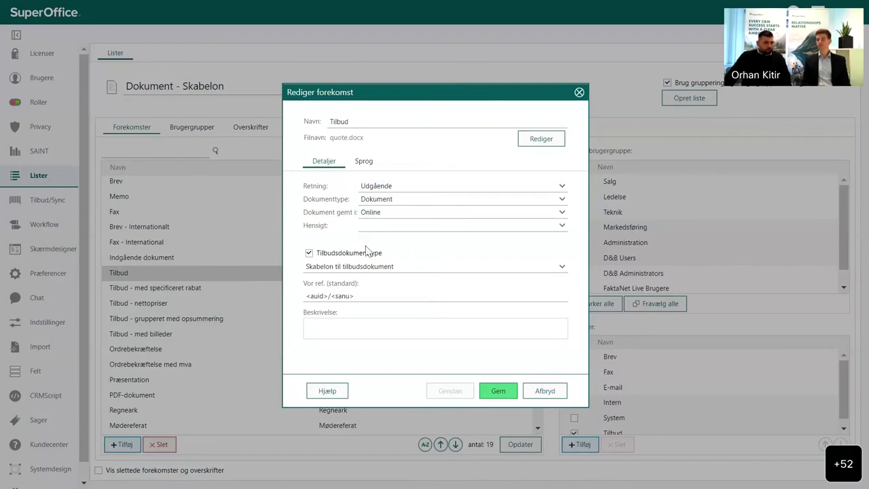
pyautogui.click(530, 141)
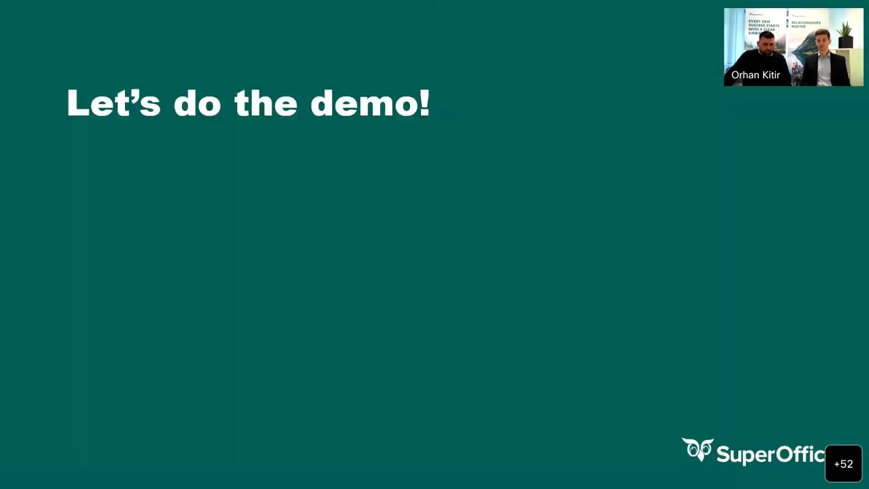
pyautogui.press('Escape')
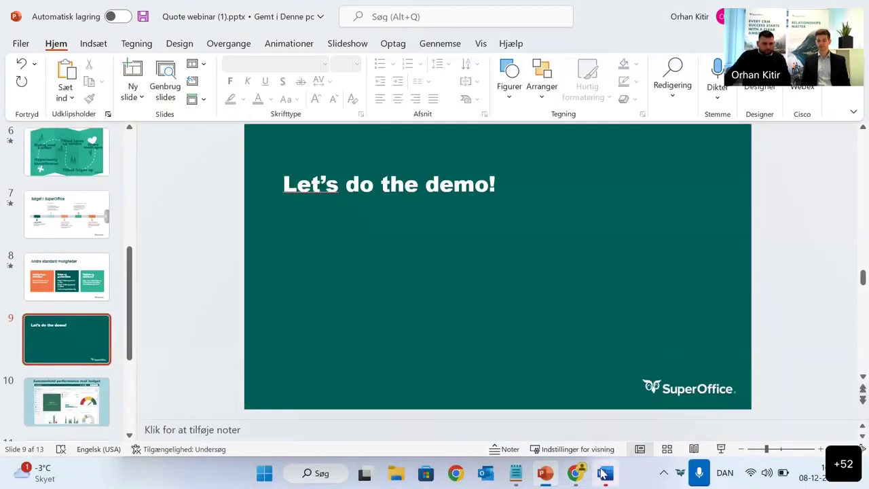
pyautogui.hotkey('alt', 'Tab')
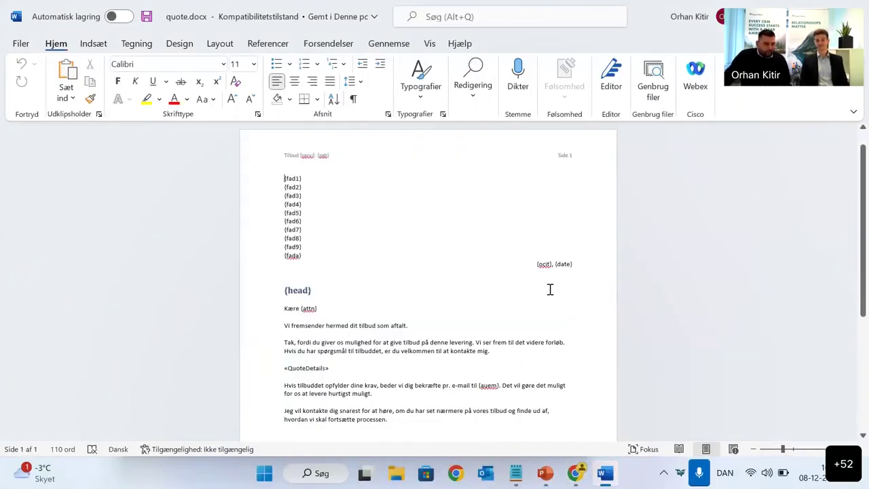
pyautogui.click(738, 450)
pyautogui.click(706, 449)
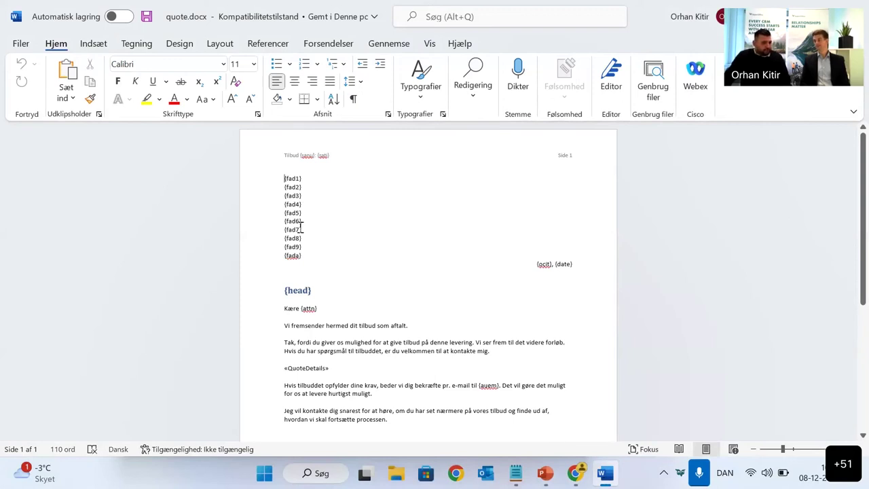
# Examine the merge fields in quote.docx from the address block through QuoteDetails down to the signature.
pyautogui.scroll(-1, 339, 238)
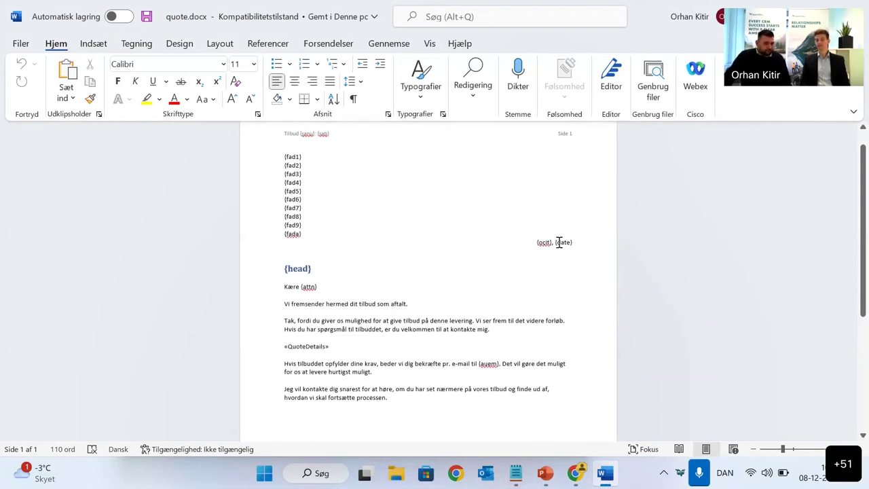
pyautogui.scroll(-1, 433, 250)
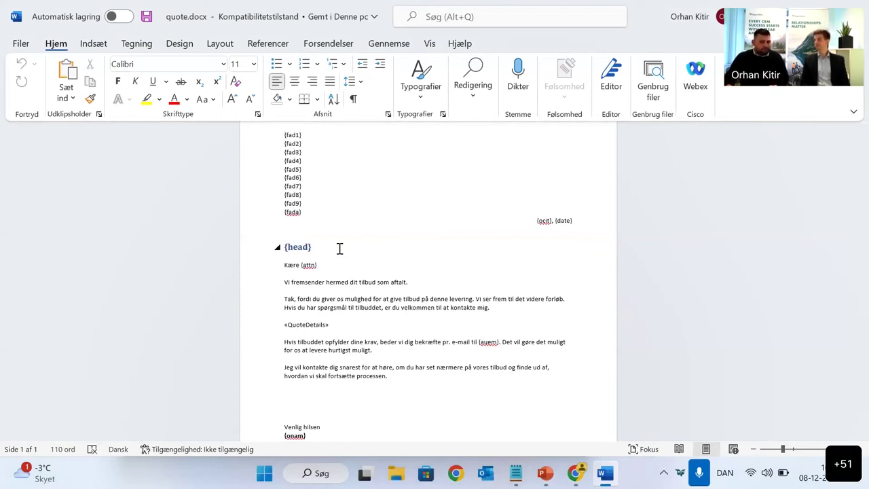
pyautogui.scroll(-1, 366, 269)
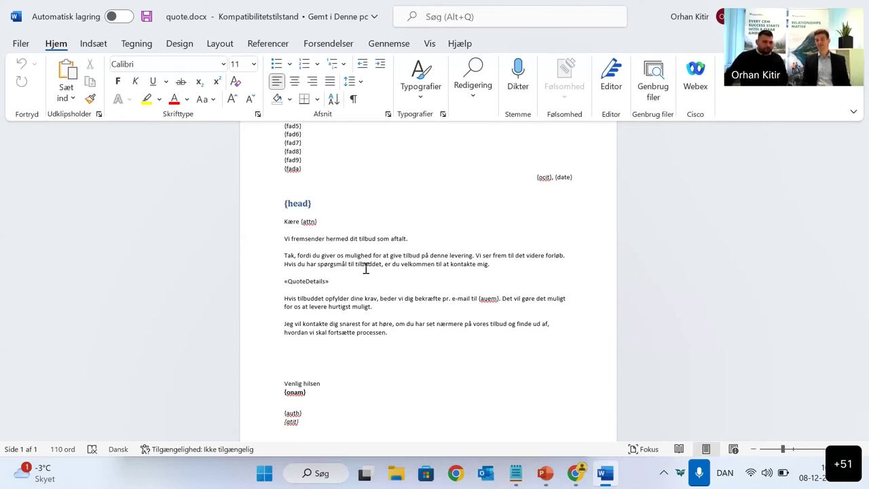
pyautogui.scroll(-1, 524, 295)
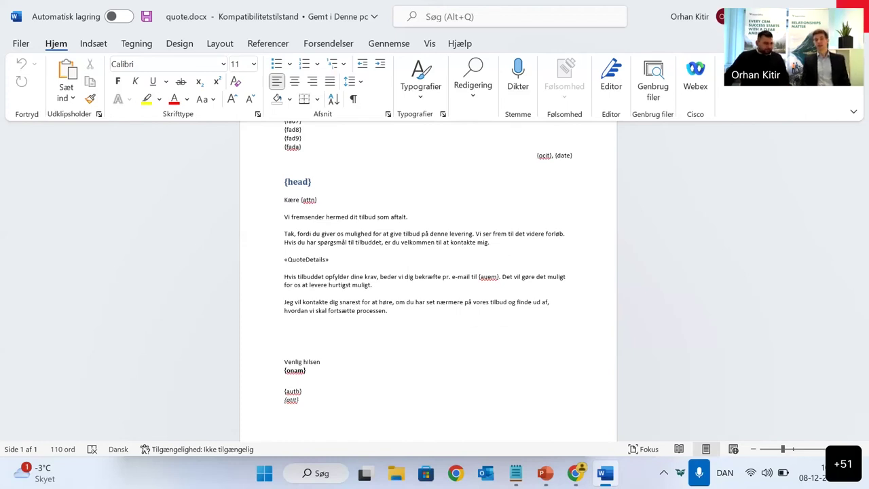
pyautogui.scroll(1, 582, 206)
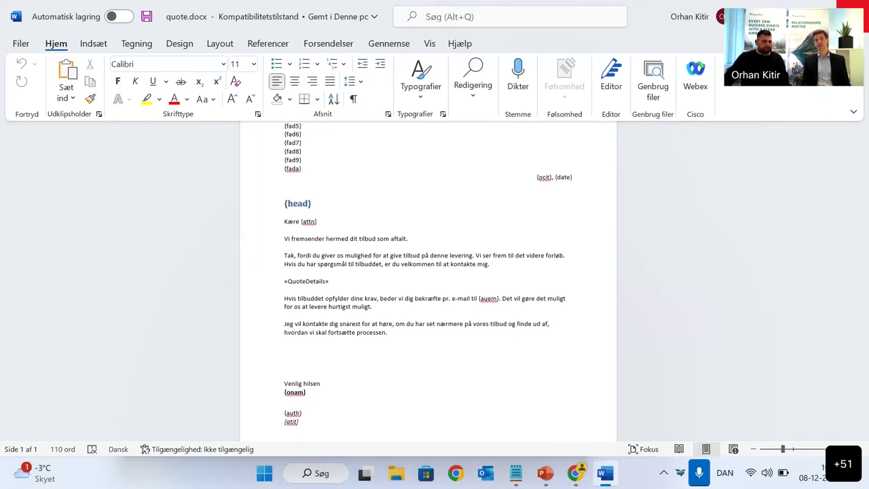
# Close quote.docx, switch back to SuperOffice in the browser and cancel editing of the Tilbud template entry.
pyautogui.hotkey('alt', 'F4')
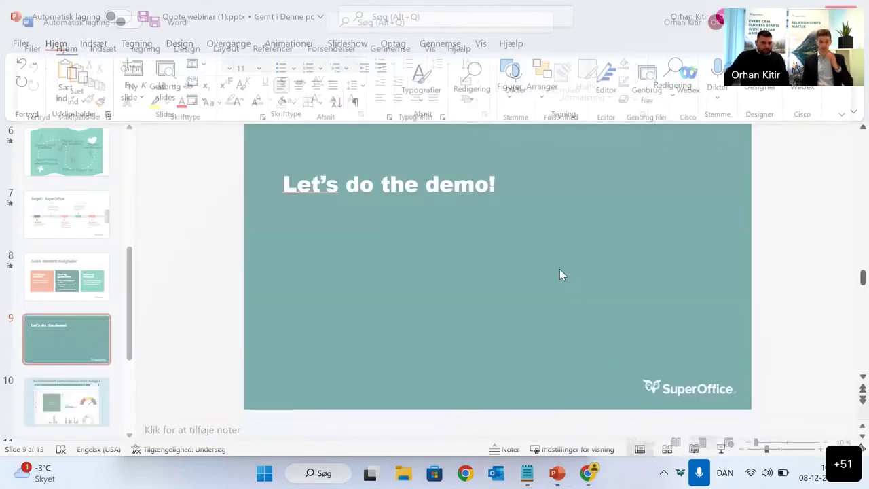
pyautogui.hotkey('alt', 'Tab')
pyautogui.click(563, 267)
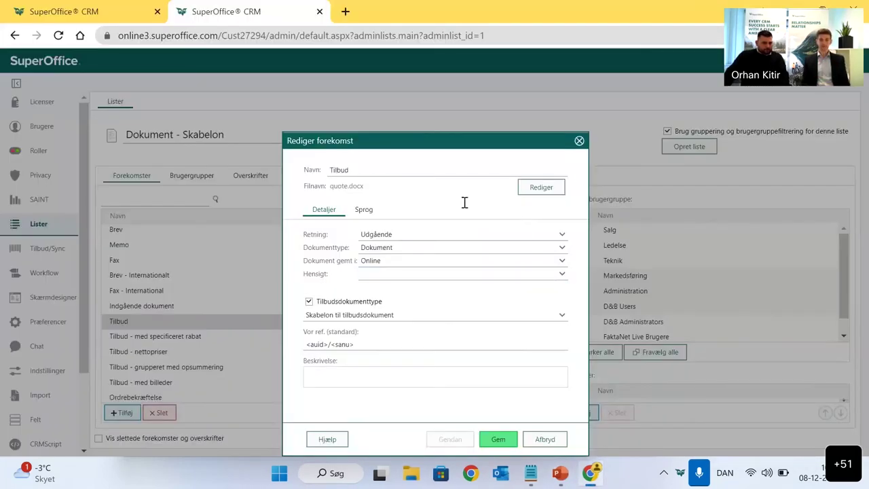
pyautogui.click(543, 441)
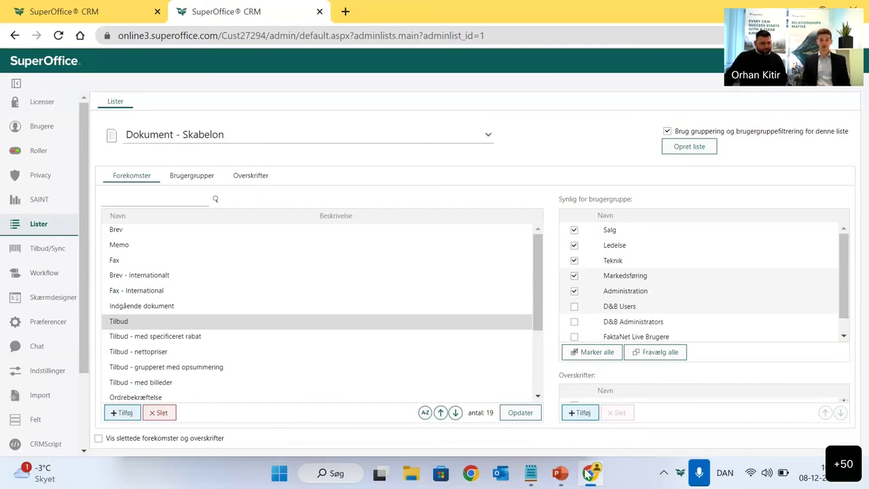
# Switch to the Quote webinar presentation in PowerPoint, start the slideshow from slide 9 and advance to the performance versus budget slide.
pyautogui.moveTo(562, 476)
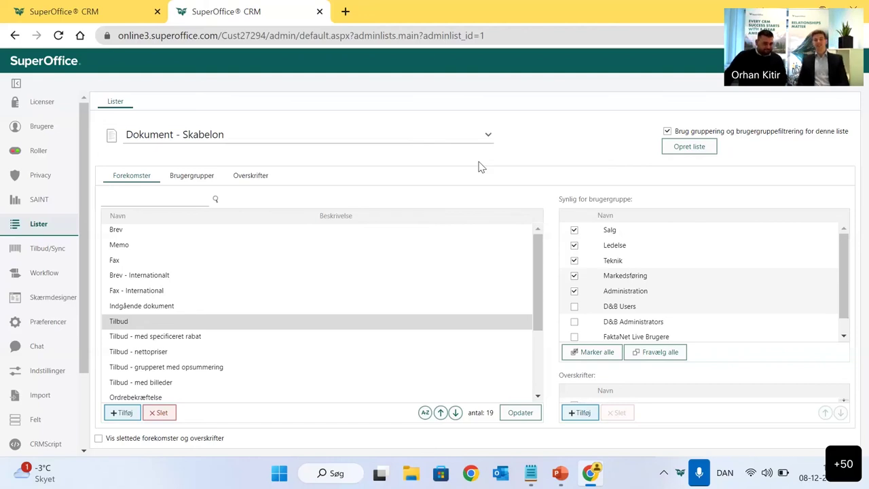
pyautogui.moveTo(570, 473)
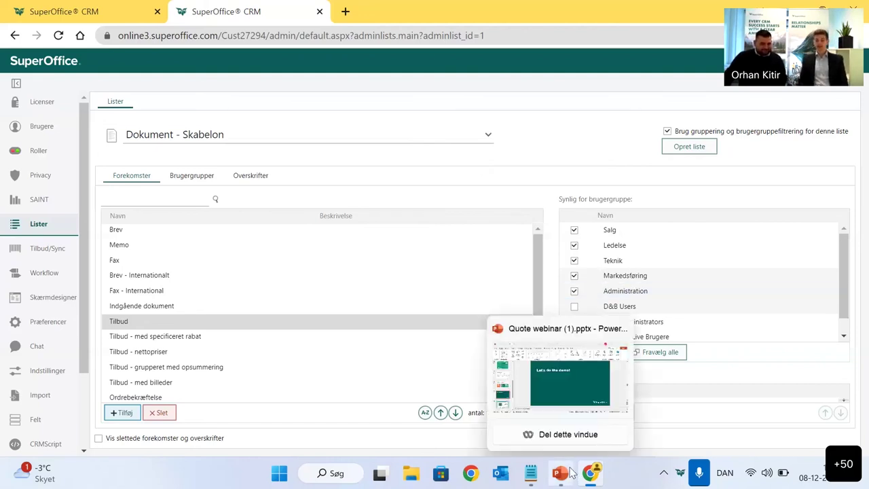
pyautogui.click(568, 399)
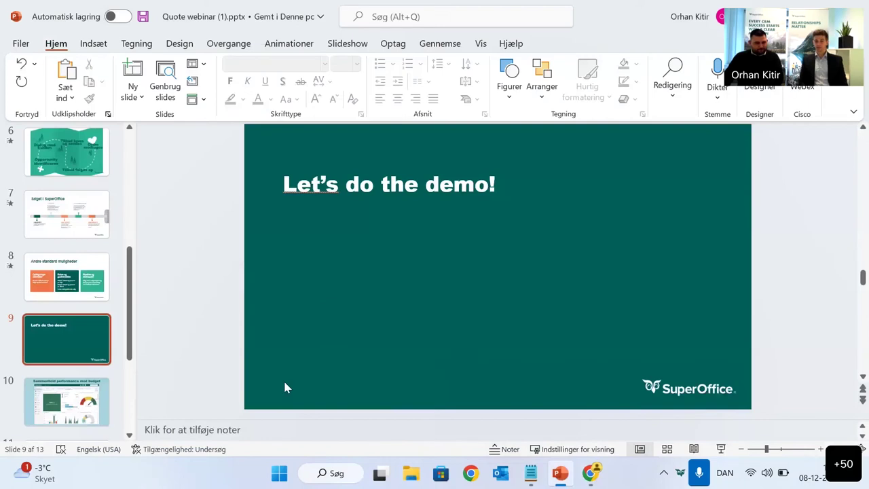
pyautogui.click(720, 450)
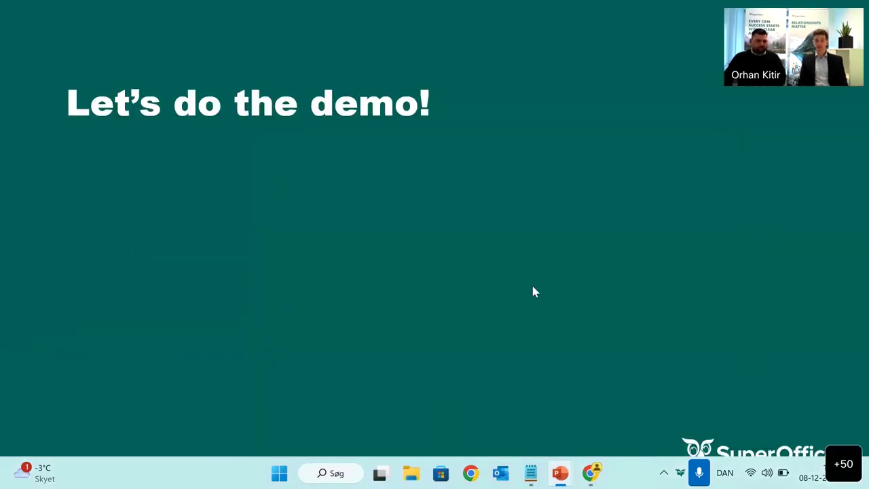
pyautogui.click(533, 292)
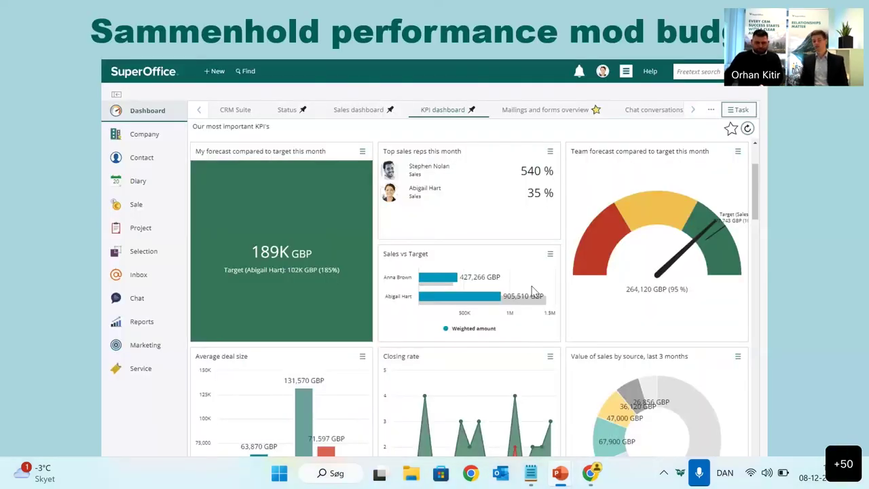
pyautogui.press('Left')
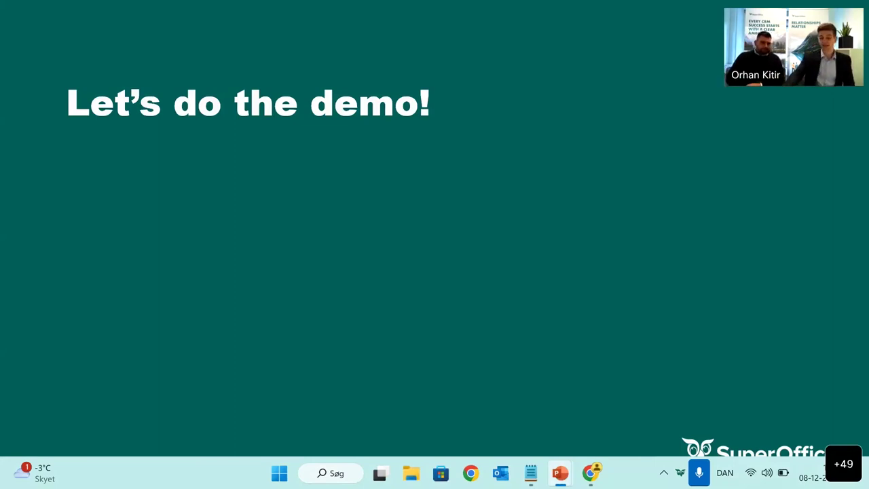
pyautogui.press('Right')
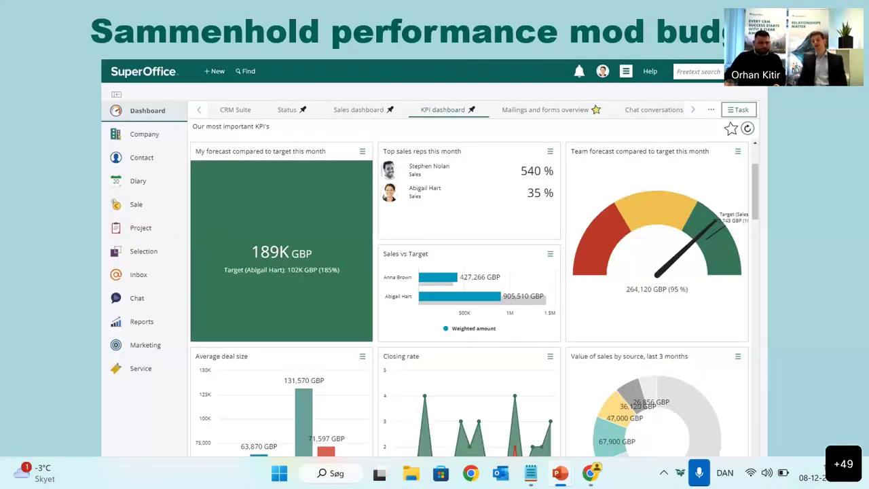